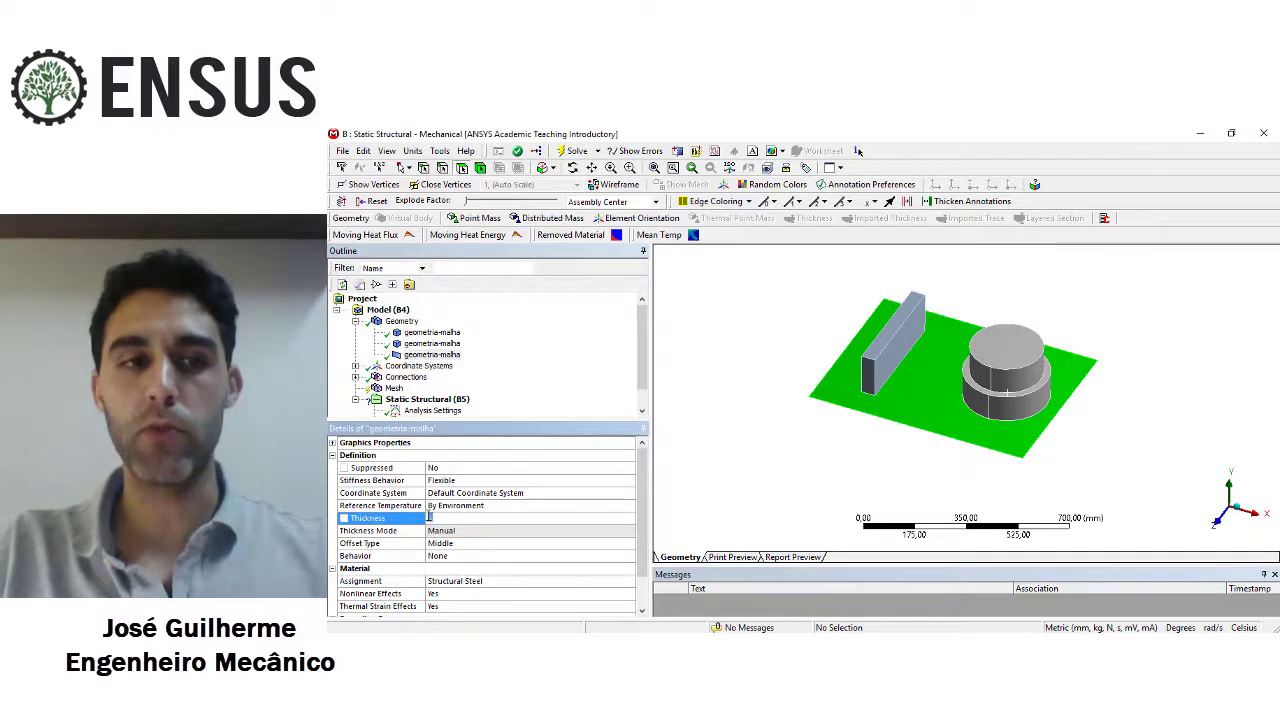
- Apply a 3 mm thickness to the flat surface body and review the bodies listed under Geometry
{"action": "left_click", "coordinate": [709, 330]}
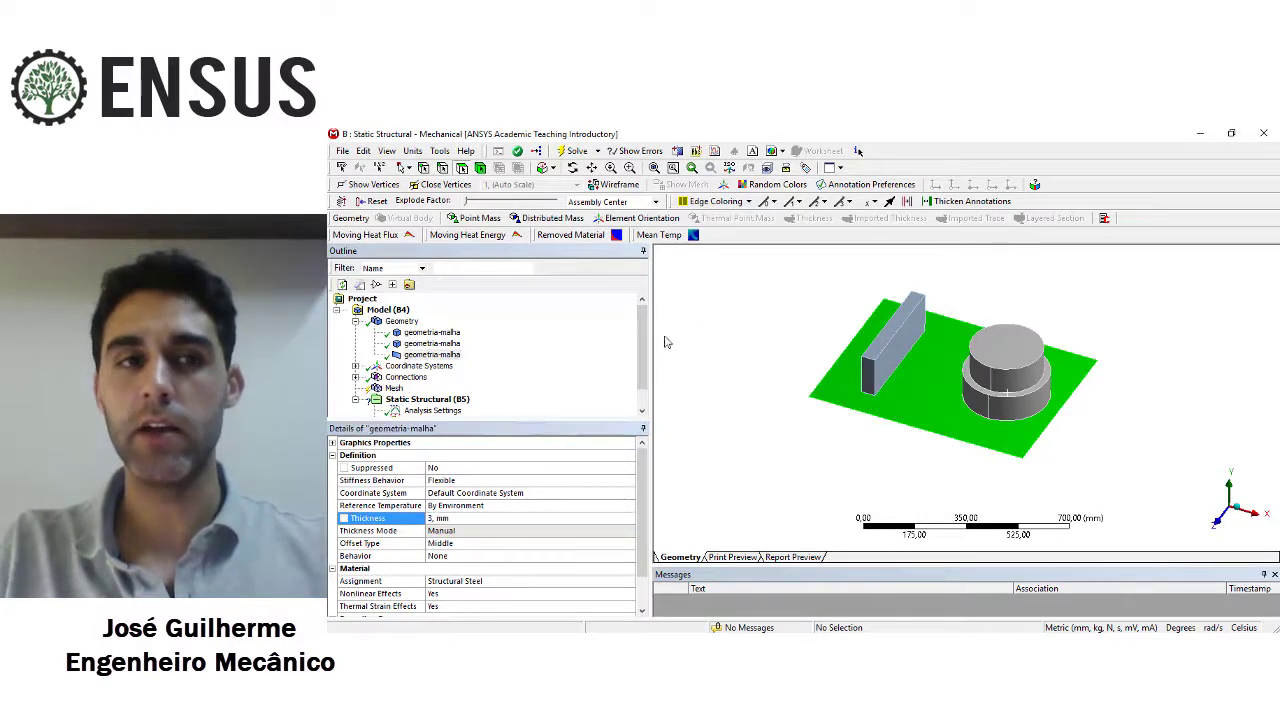
{"action": "left_click", "coordinate": [430, 332]}
{"action": "left_click", "coordinate": [430, 343]}
{"action": "left_click", "coordinate": [432, 355]}
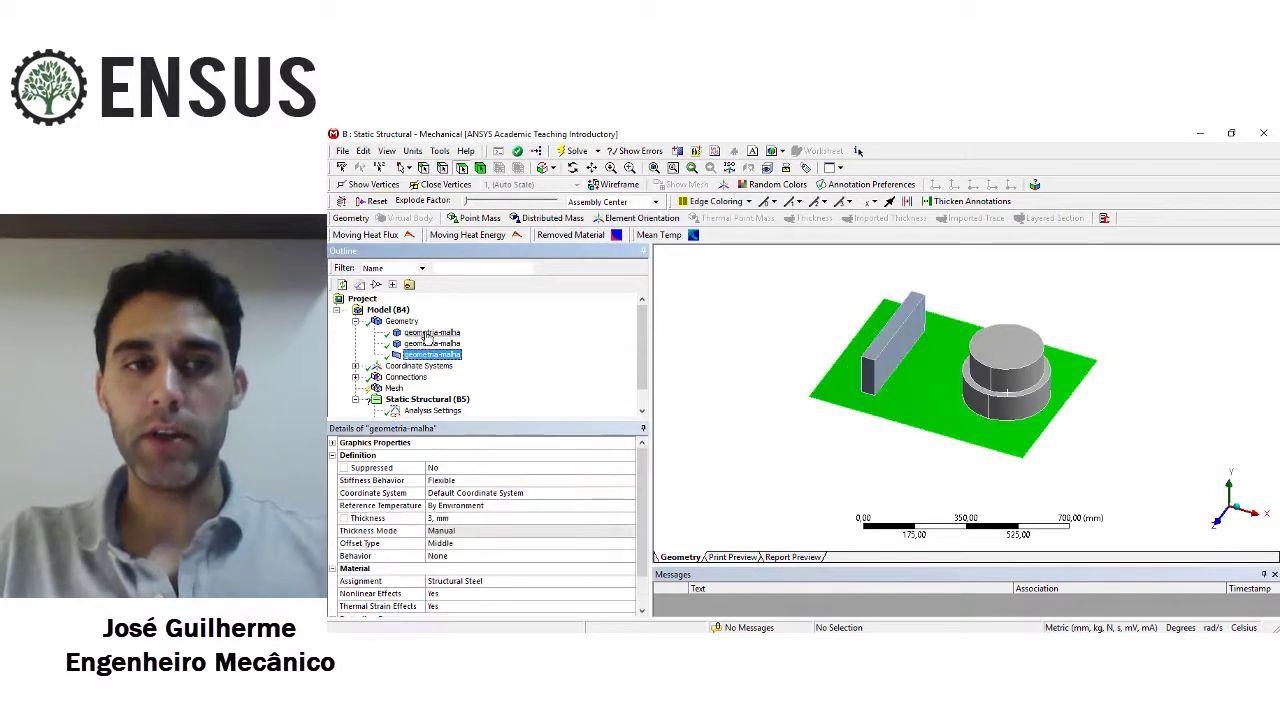
{"action": "left_click", "coordinate": [430, 332], "text": "ctrl"}
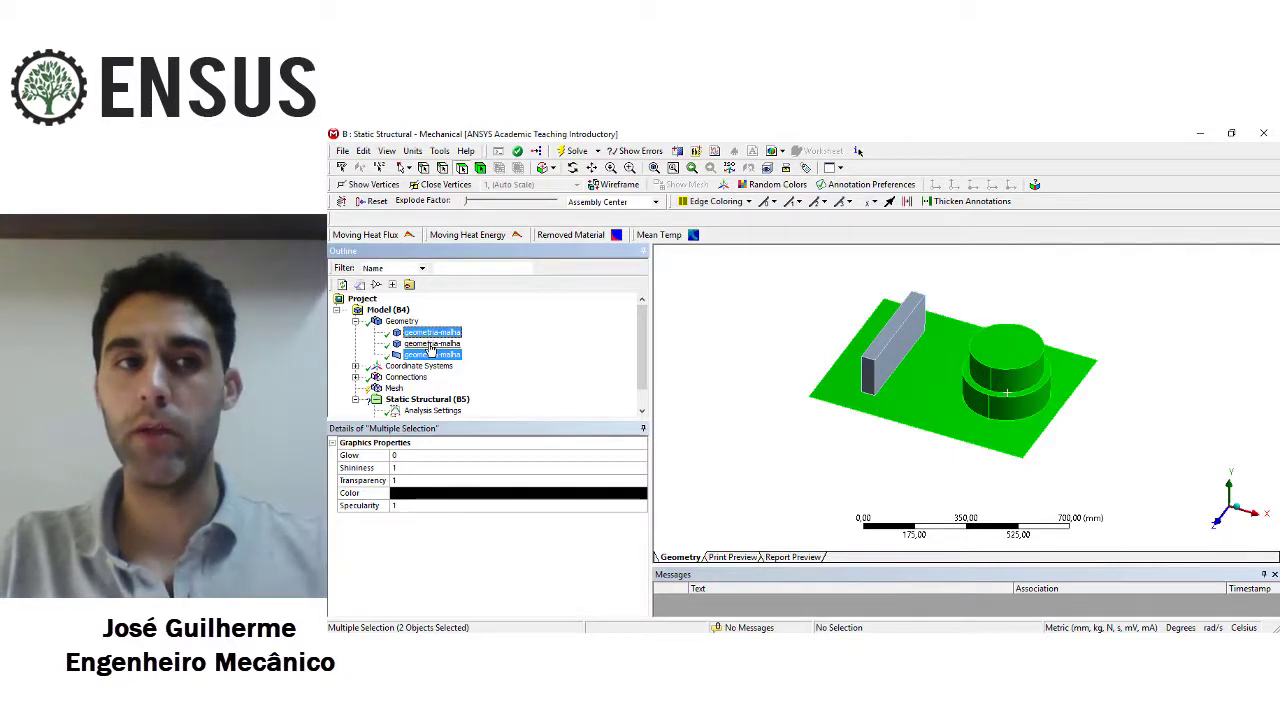
{"action": "left_click", "coordinate": [712, 333]}
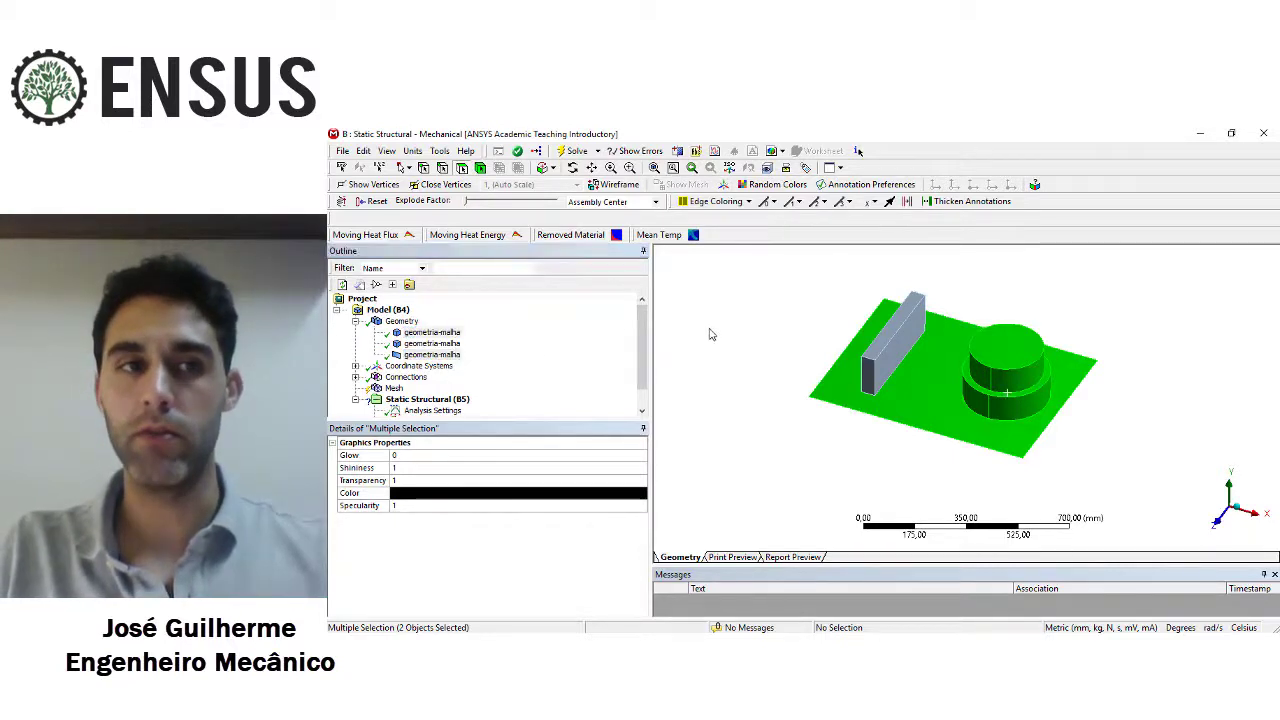
{"action": "left_click", "coordinate": [355, 321]}
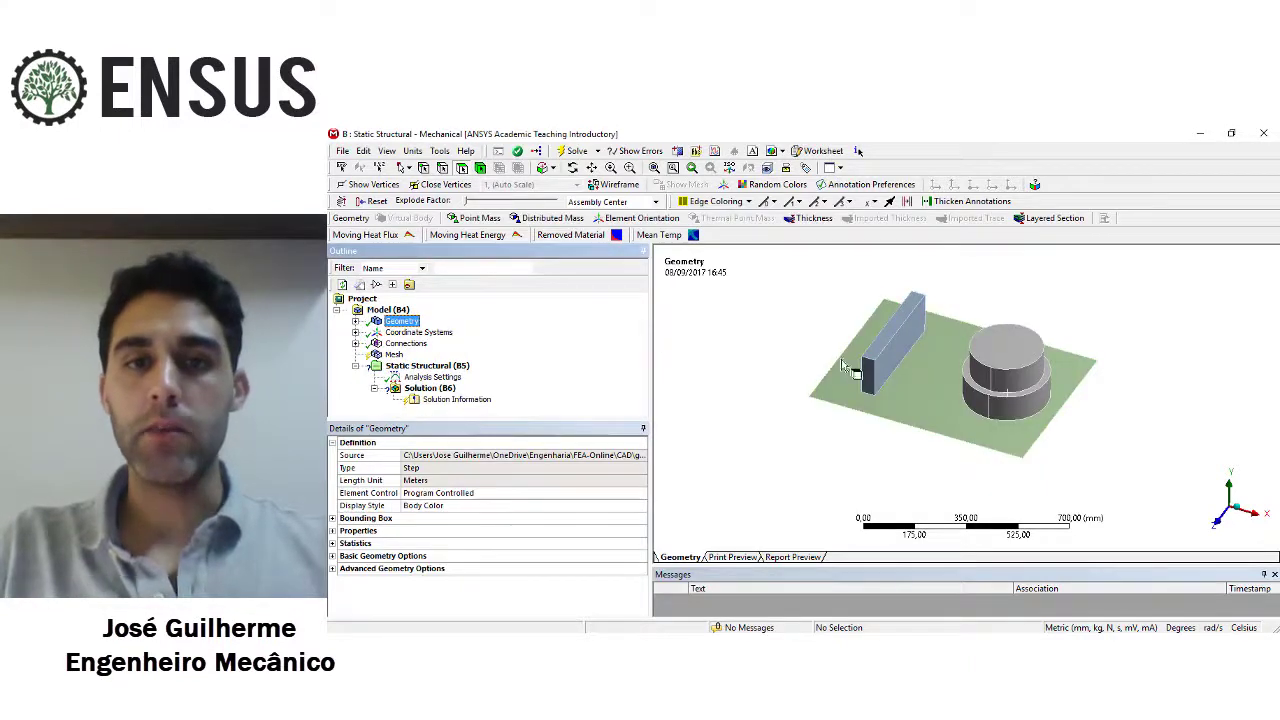
- Show the Mesh details and enlarge the details area to fit more of the mesh settings
{"action": "middle_click_drag", "start_coordinate": [841, 363], "coordinate": [816, 367], "text": "ctrl"}
{"action": "scroll", "coordinate": [816, 368], "scroll_direction": "up", "scroll_amount": 2}
{"action": "left_click", "coordinate": [397, 357]}
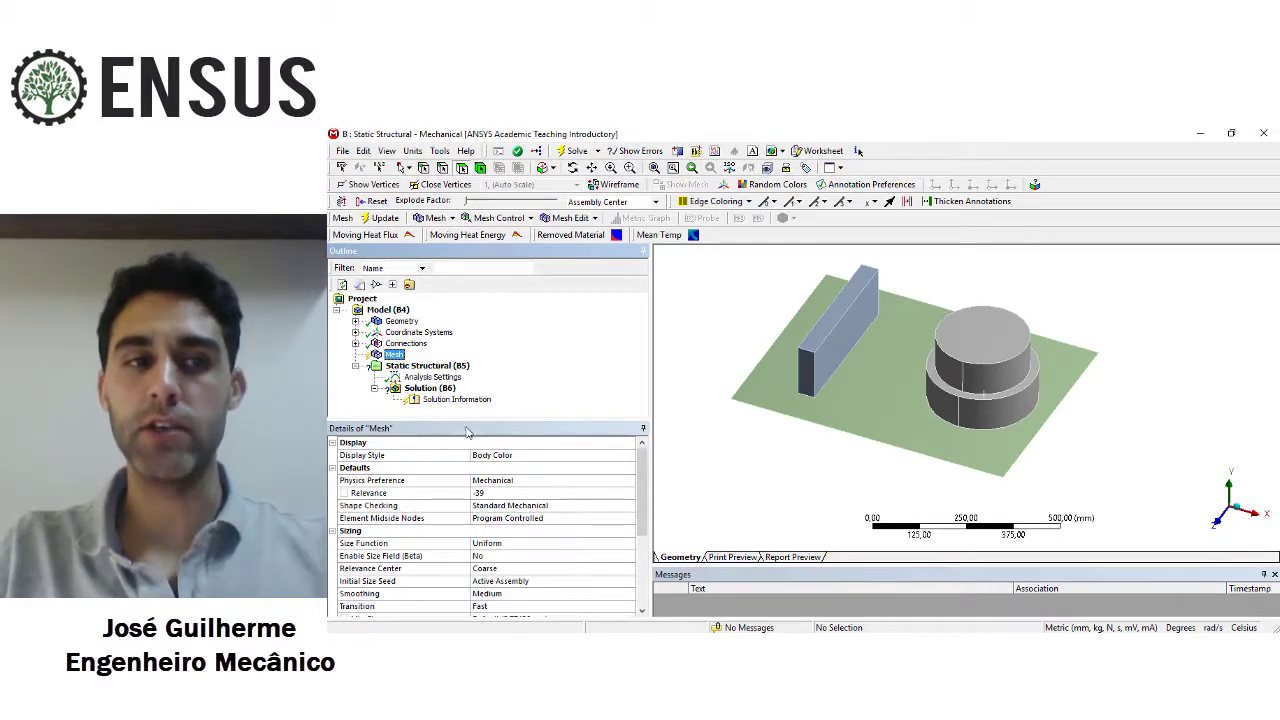
{"action": "left_click_drag", "start_coordinate": [447, 424], "coordinate": [435, 357]}
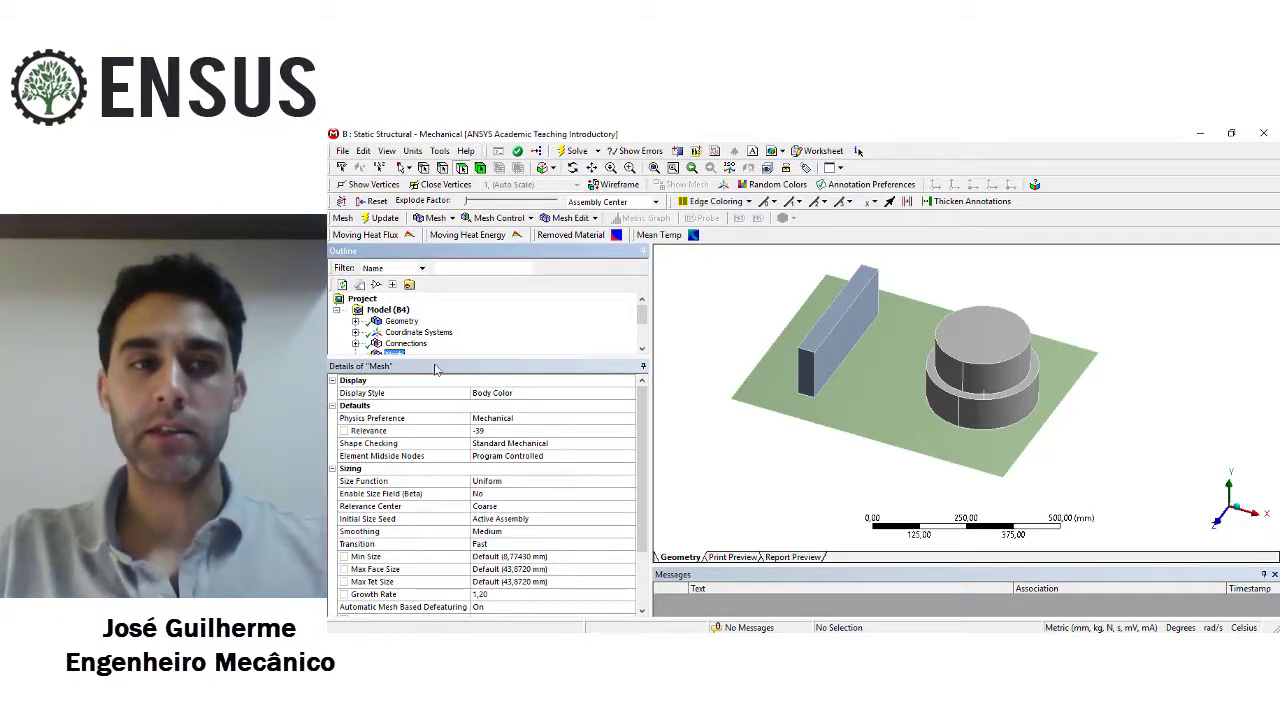
{"action": "mouse_move", "coordinate": [447, 367]}
{"action": "left_mouse_down"}
{"action": "mouse_move", "coordinate": [430, 390]}
{"action": "mouse_move", "coordinate": [438, 366]}
{"action": "left_mouse_up"}
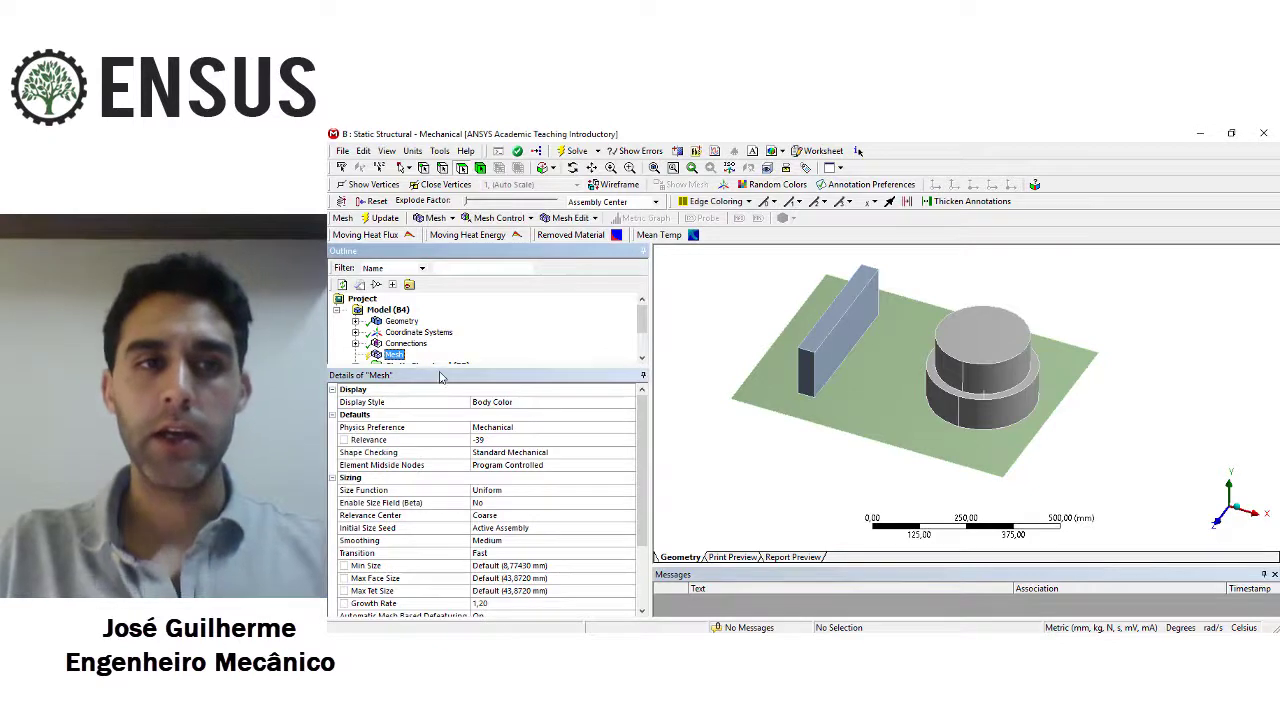
{"action": "left_click_drag", "start_coordinate": [439, 368], "coordinate": [435, 361]}
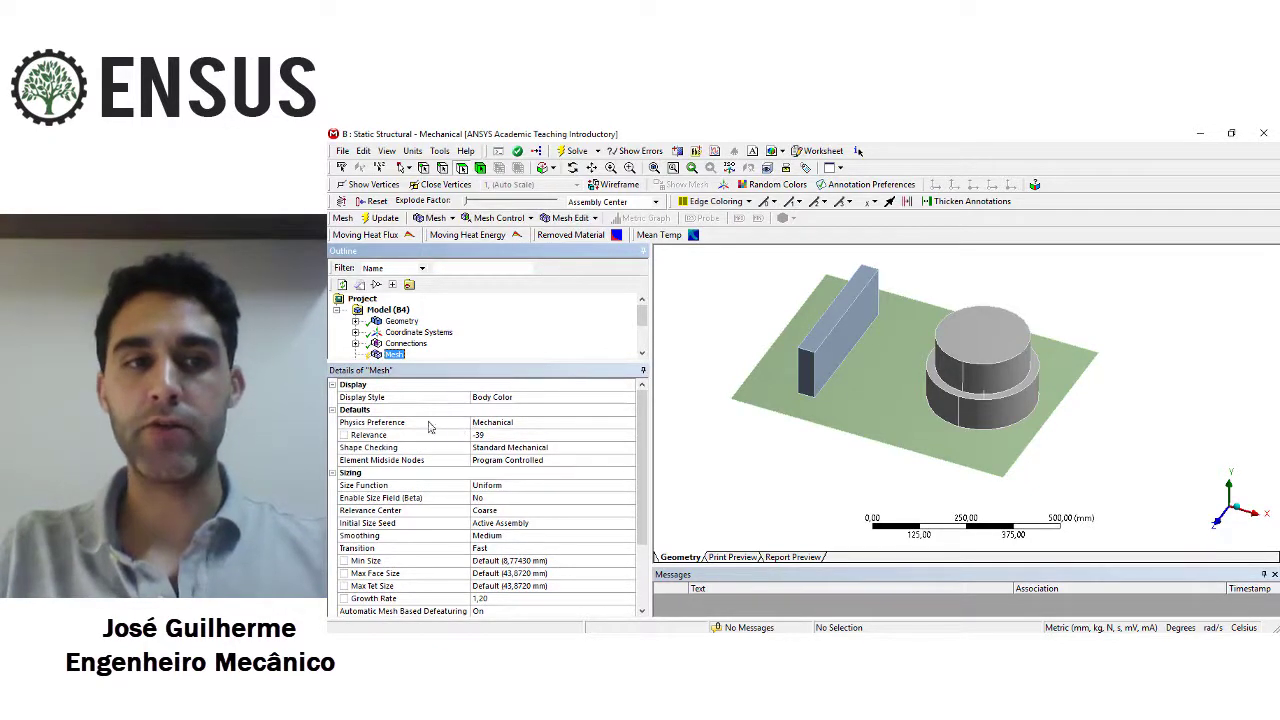
- Review the mesh Physics Preference options and select Mechanical
{"action": "left_click", "coordinate": [533, 424]}
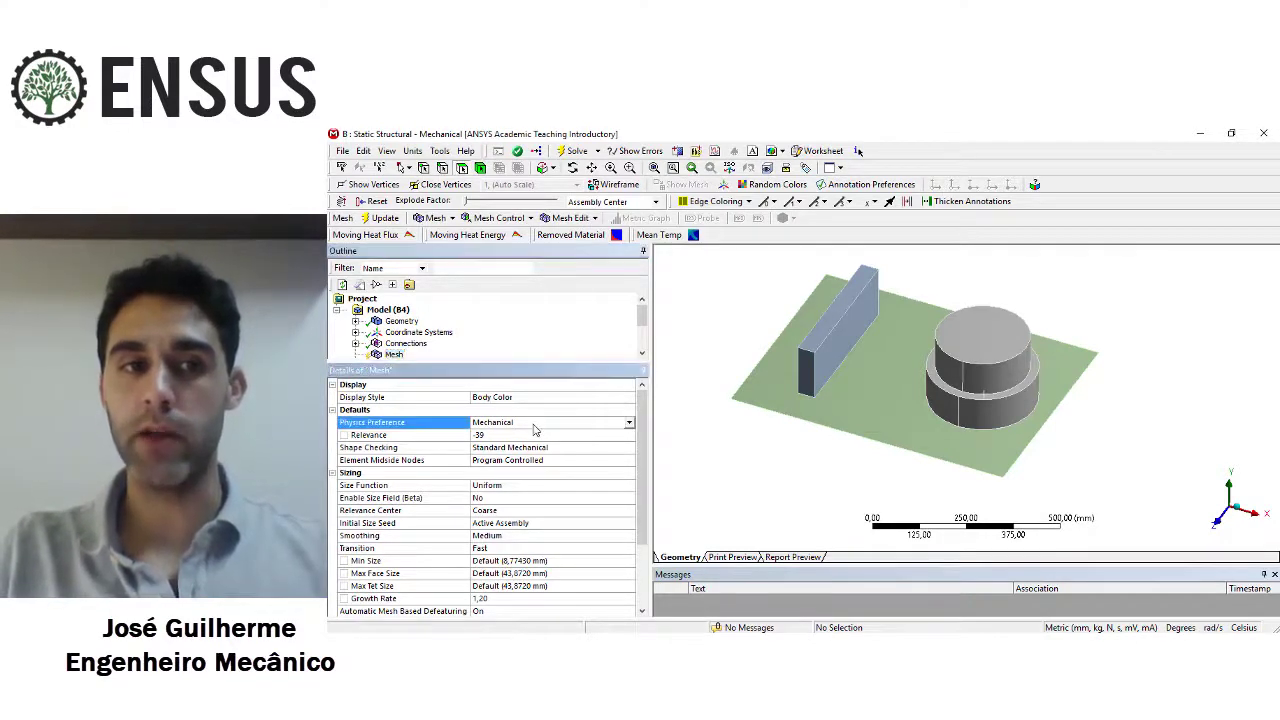
{"action": "left_click", "coordinate": [630, 424]}
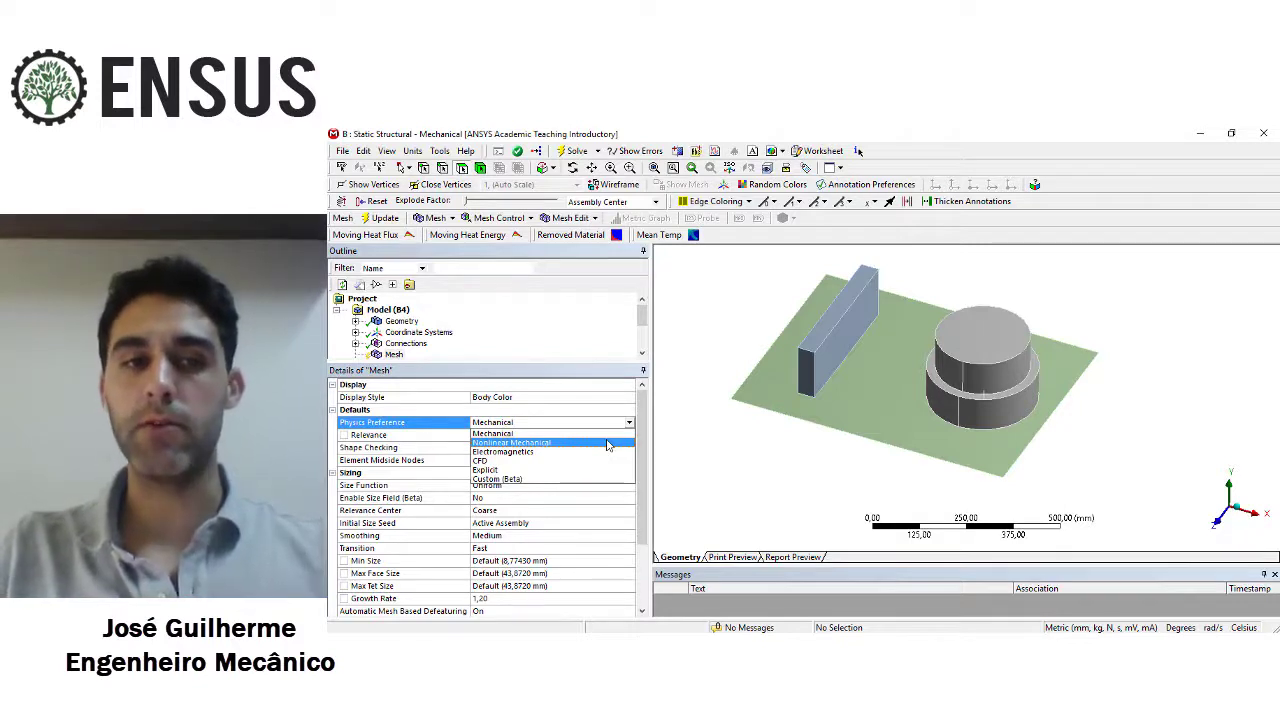
{"action": "left_click", "coordinate": [540, 435]}
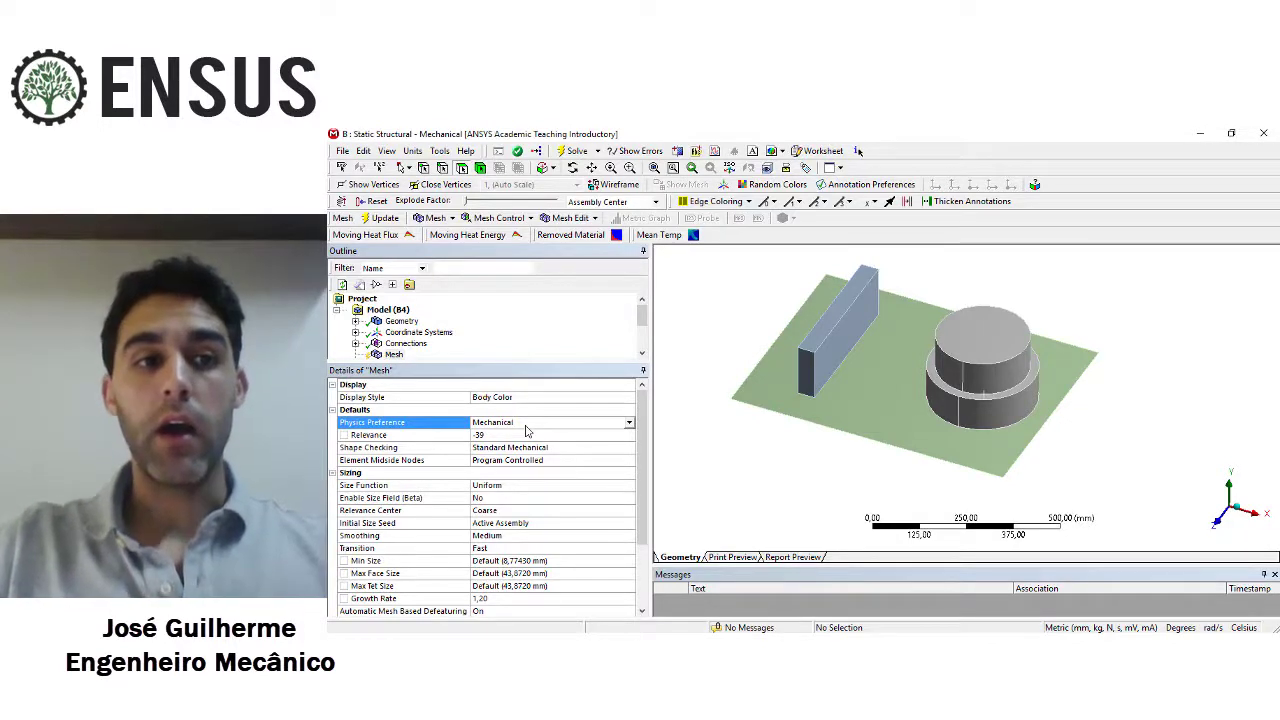
- Set the mesh Relevance to 0 and generate the mesh
{"action": "left_click", "coordinate": [437, 440]}
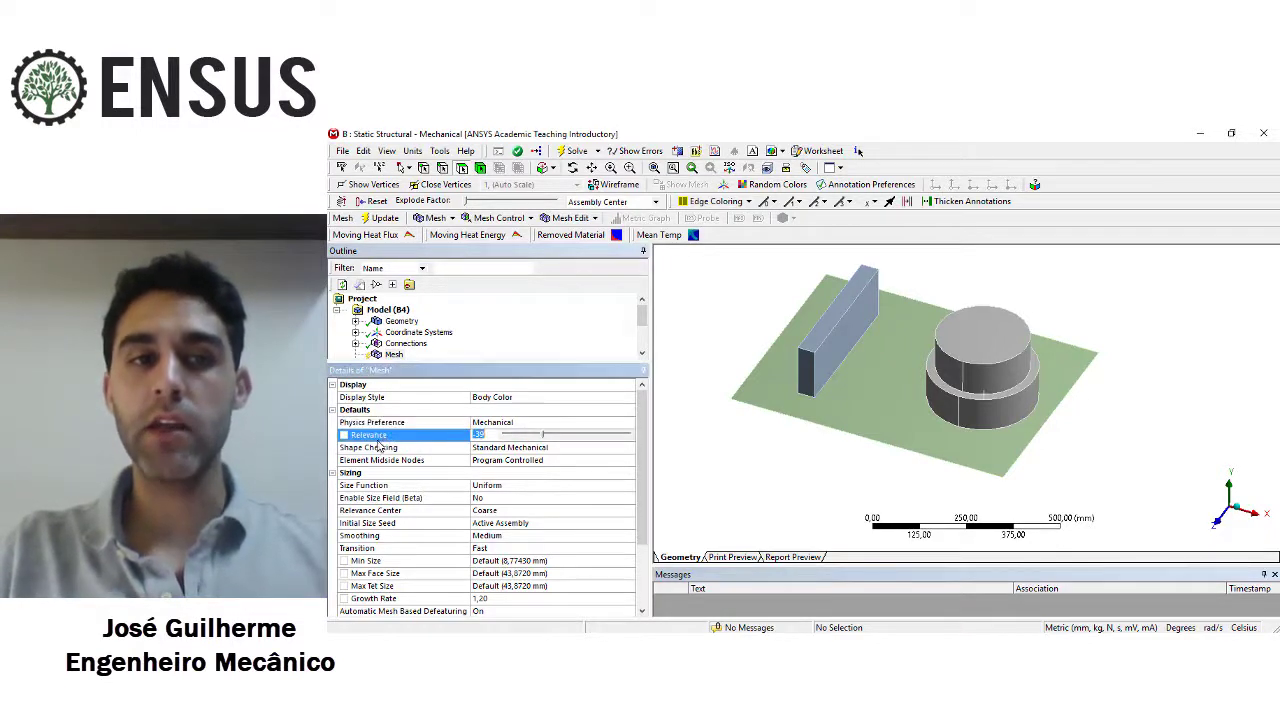
{"action": "left_click", "coordinate": [491, 435]}
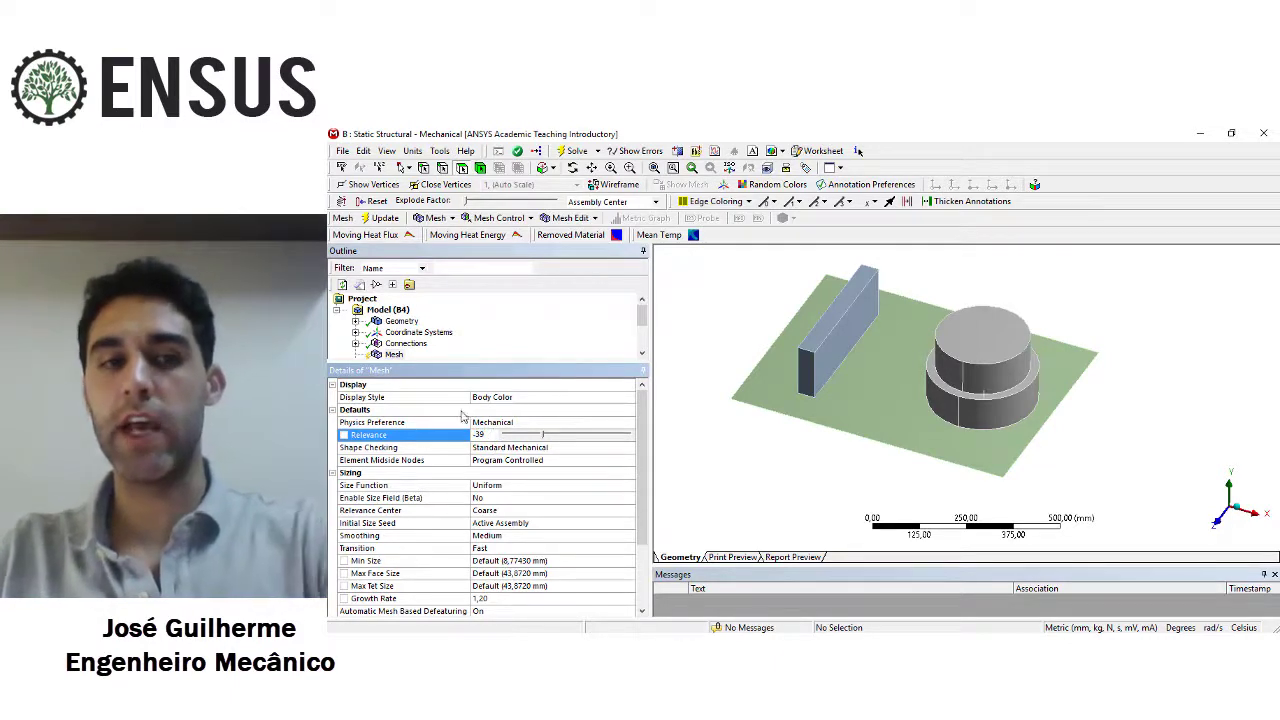
{"action": "left_click_drag", "start_coordinate": [490, 435], "coordinate": [463, 433]}
{"action": "type", "text": "0"}
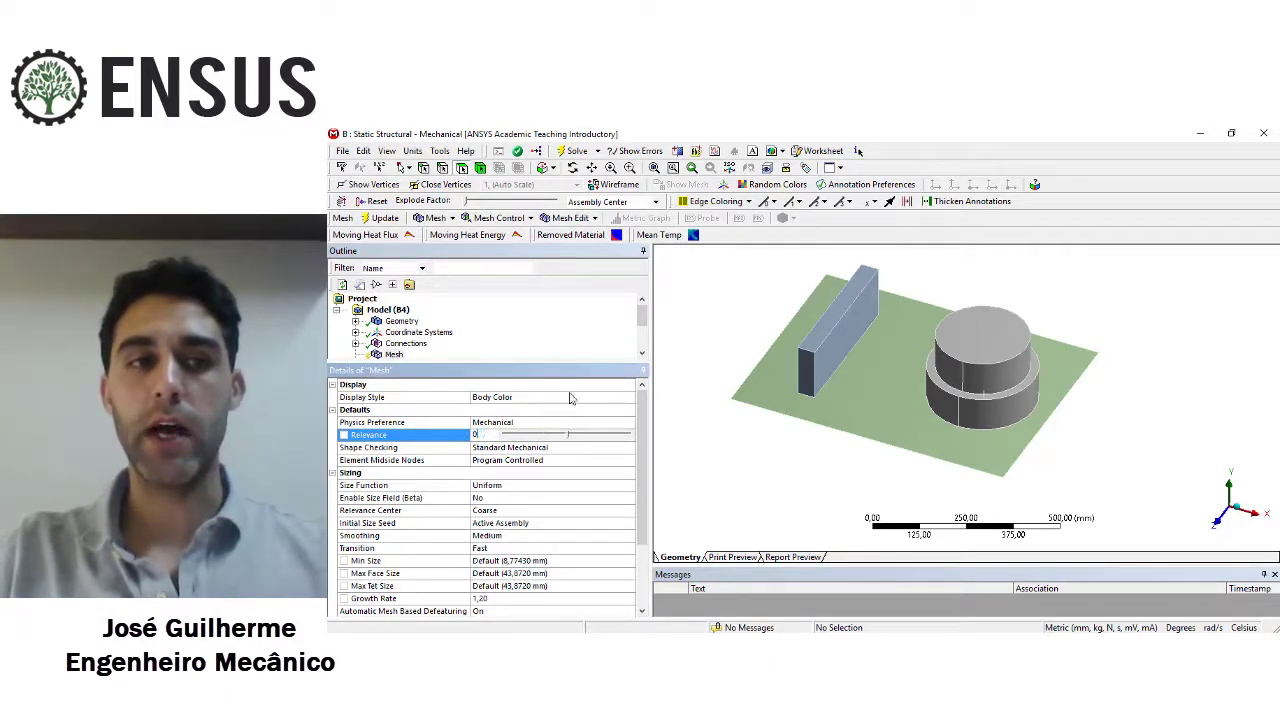
{"action": "left_click", "coordinate": [687, 340]}
{"action": "right_click", "coordinate": [394, 354]}
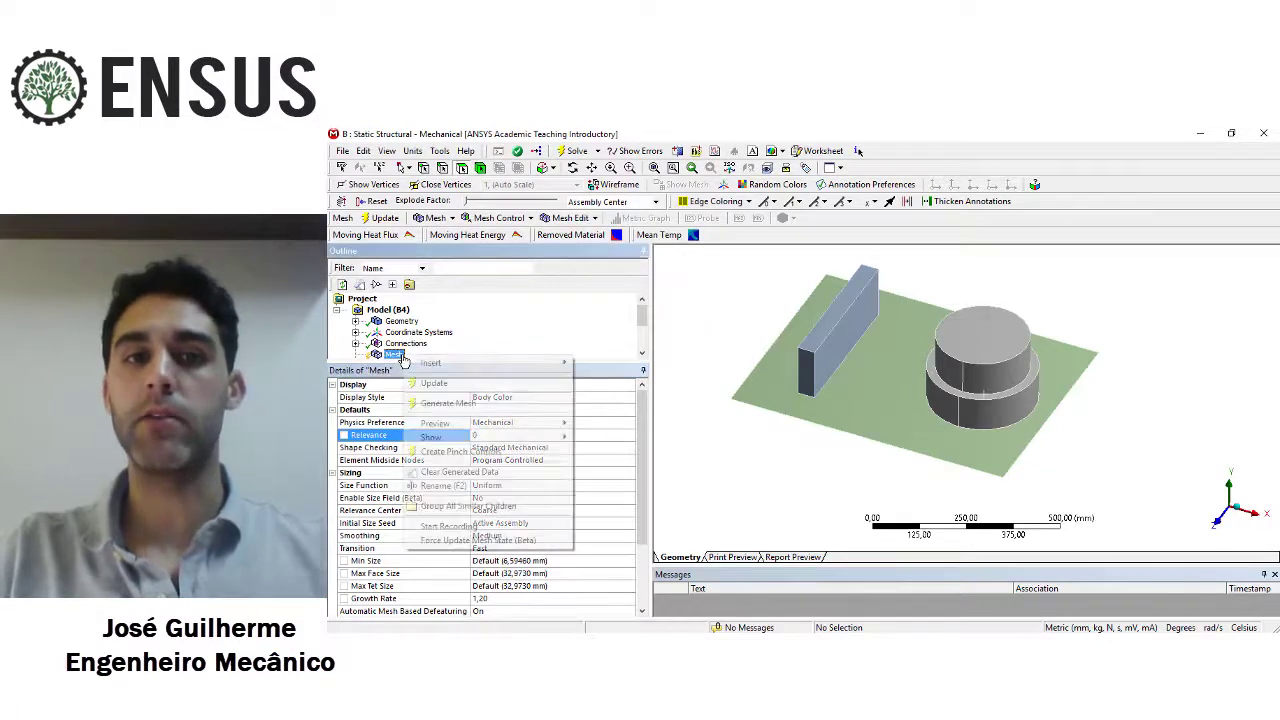
{"action": "left_click", "coordinate": [491, 405]}
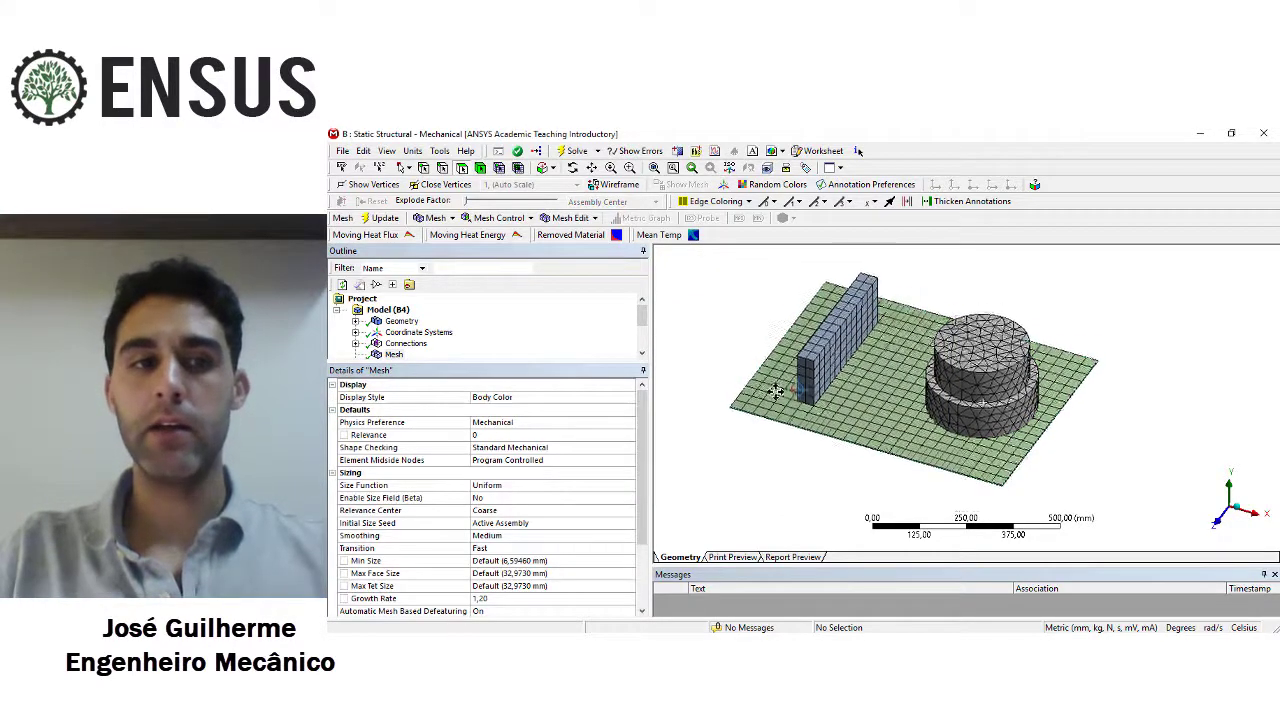
- Set the mesh Relevance to -100 and regenerate the mesh
{"action": "left_click", "coordinate": [488, 437]}
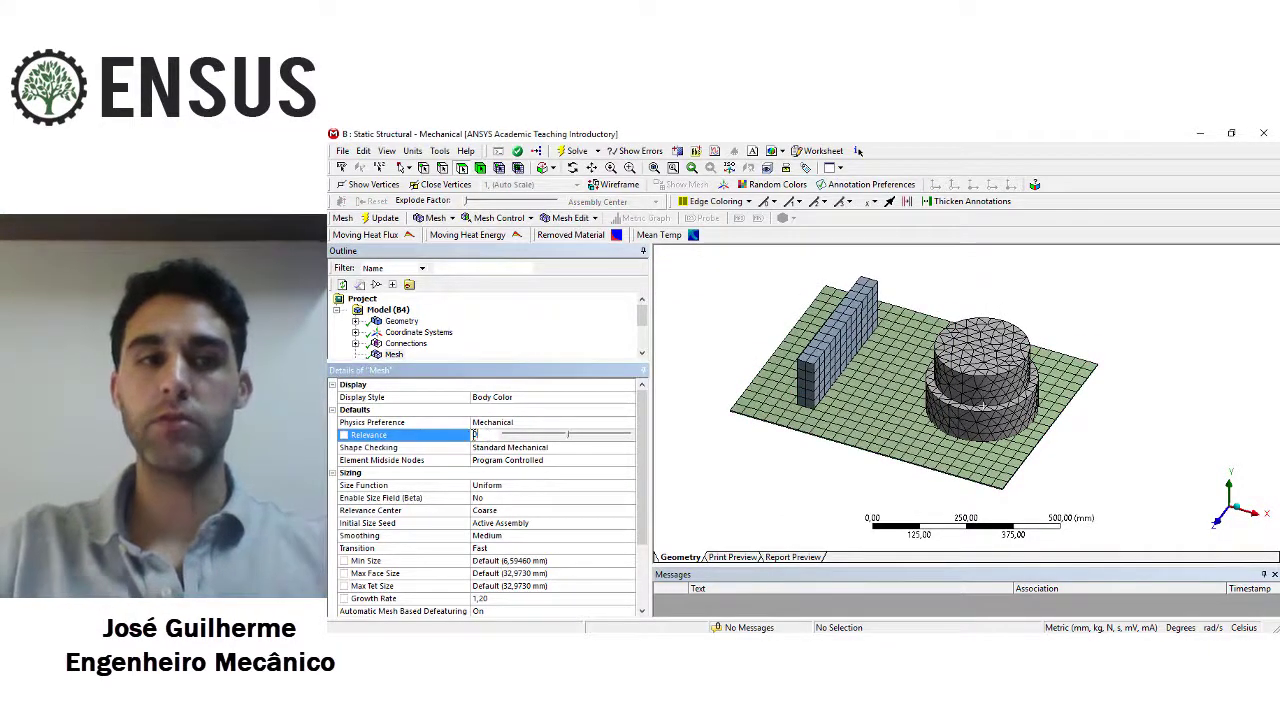
{"action": "type", "text": "-100"}
{"action": "key", "text": "Return"}
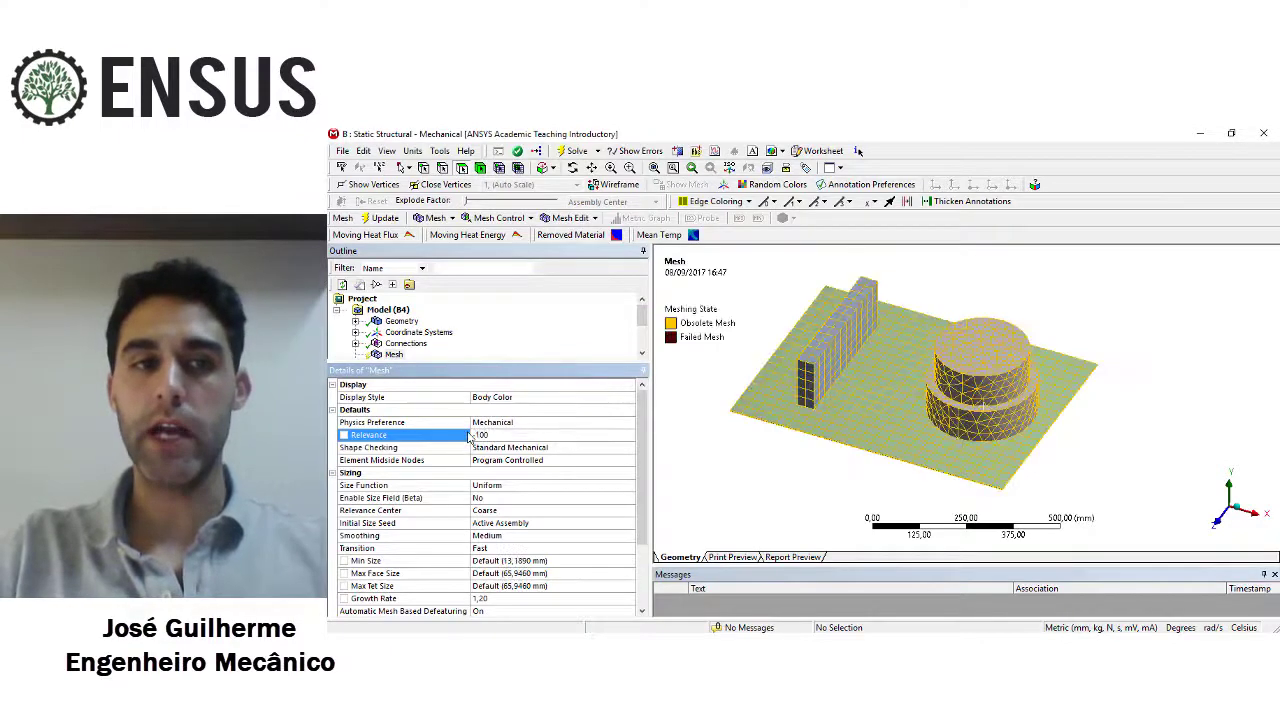
{"action": "right_click", "coordinate": [396, 355]}
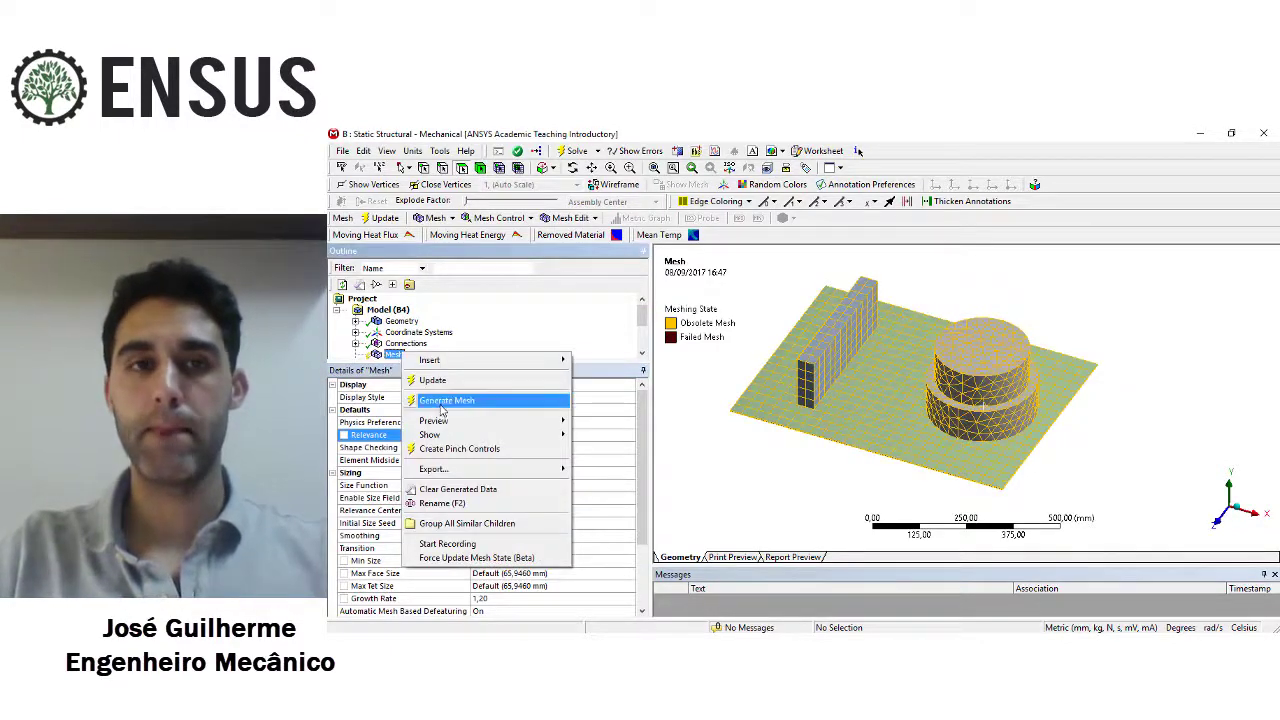
{"action": "left_click", "coordinate": [442, 401]}
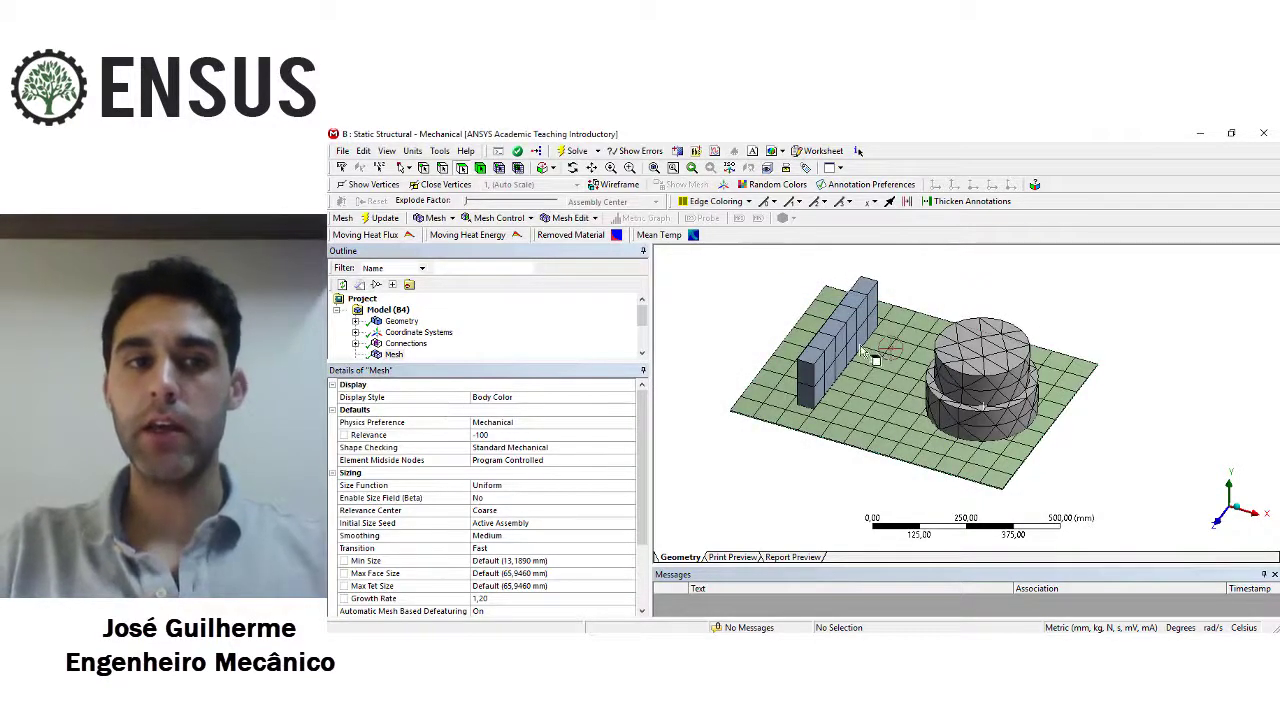
- Set the mesh Relevance to 100 and regenerate the mesh
{"action": "left_click", "coordinate": [492, 446]}
{"action": "left_click", "coordinate": [488, 436]}
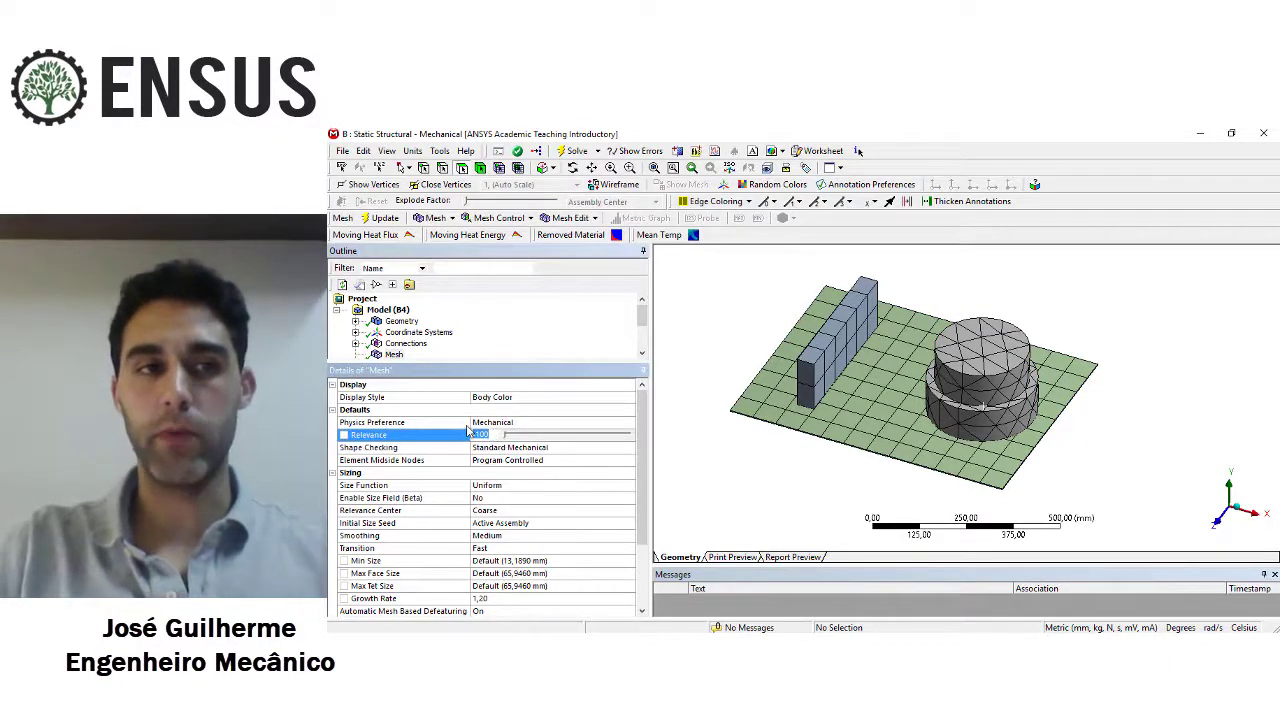
{"action": "type", "text": "100"}
{"action": "key", "text": "Return"}
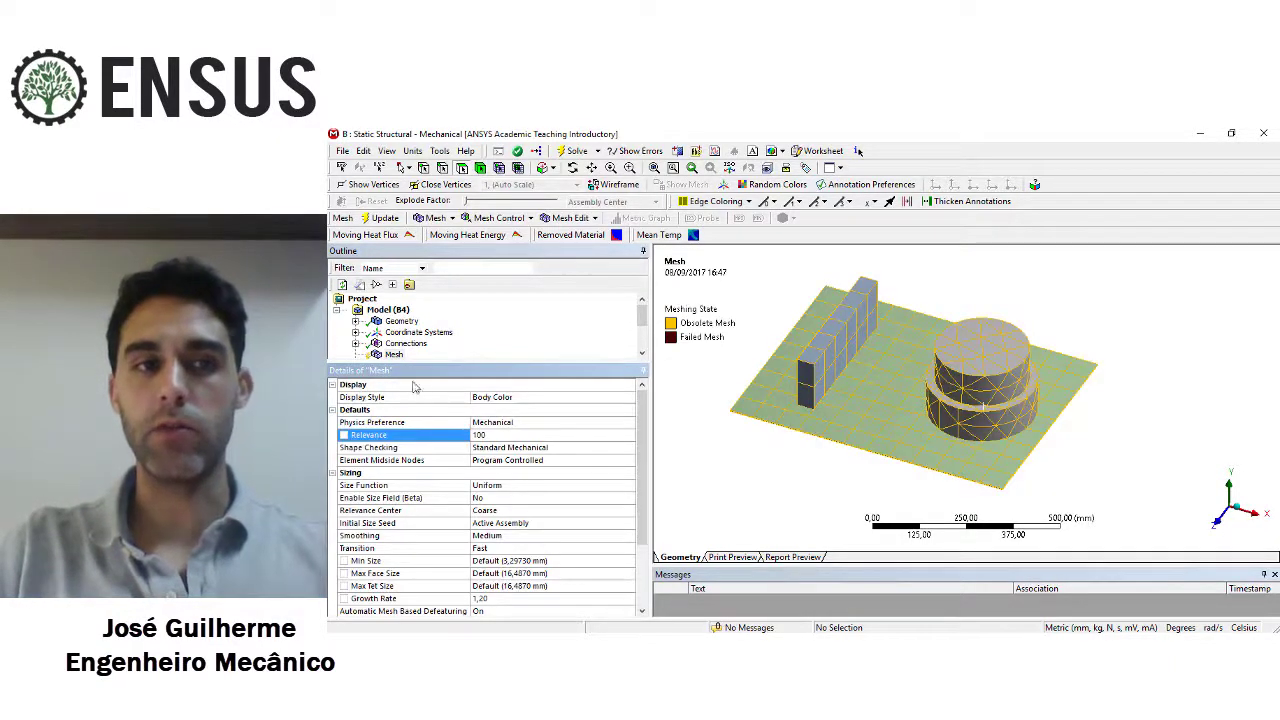
{"action": "right_click", "coordinate": [394, 356]}
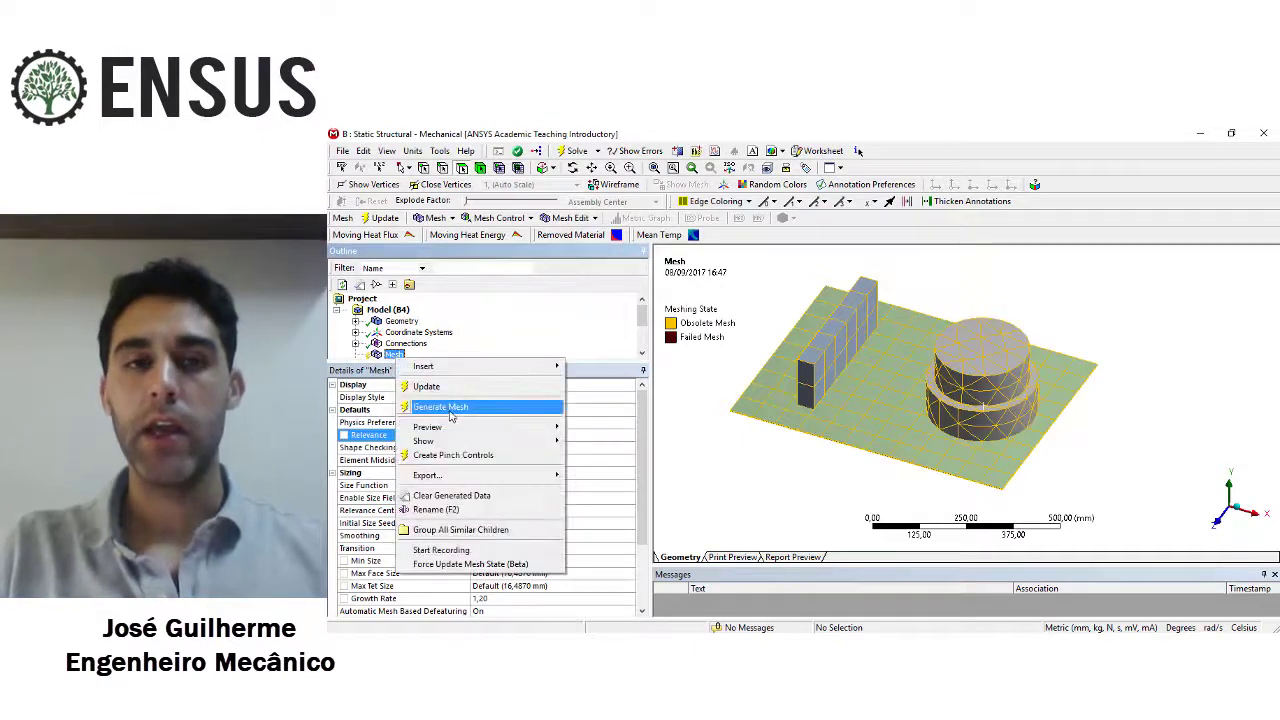
{"action": "left_click", "coordinate": [480, 408]}
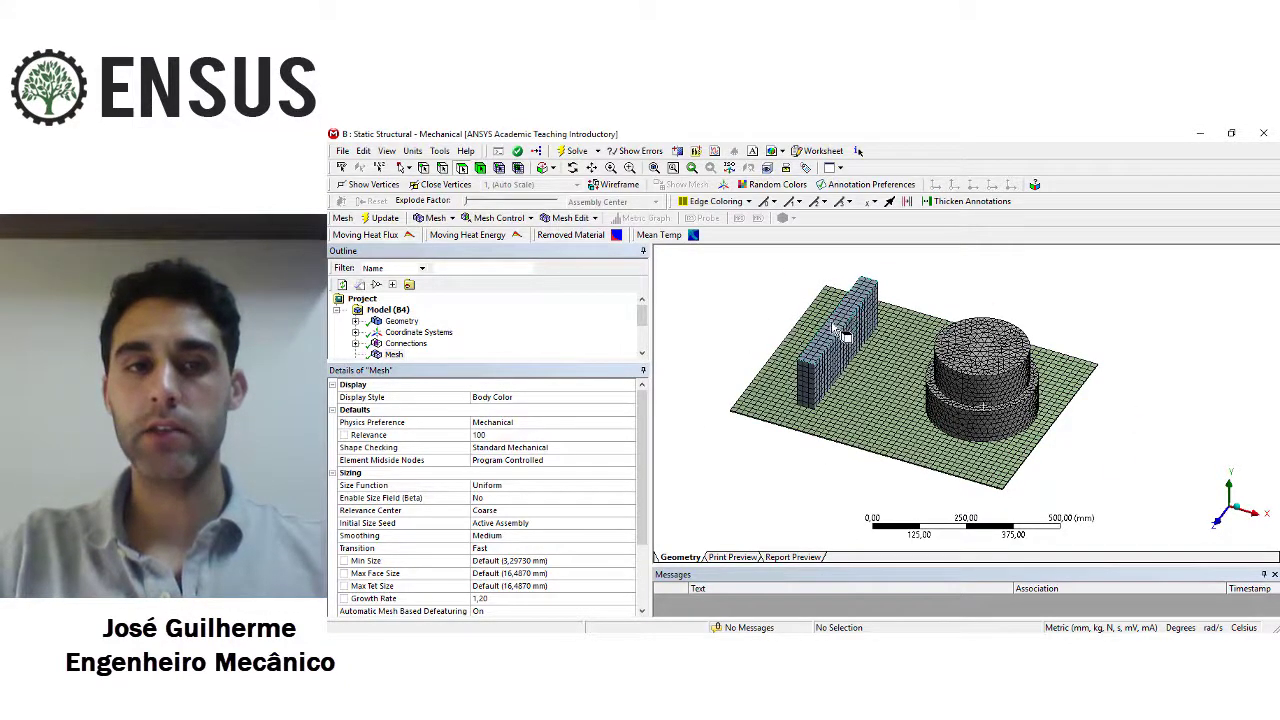
- Lower the mesh Relevance to -7 and regenerate the mesh
{"action": "left_click", "coordinate": [484, 436]}
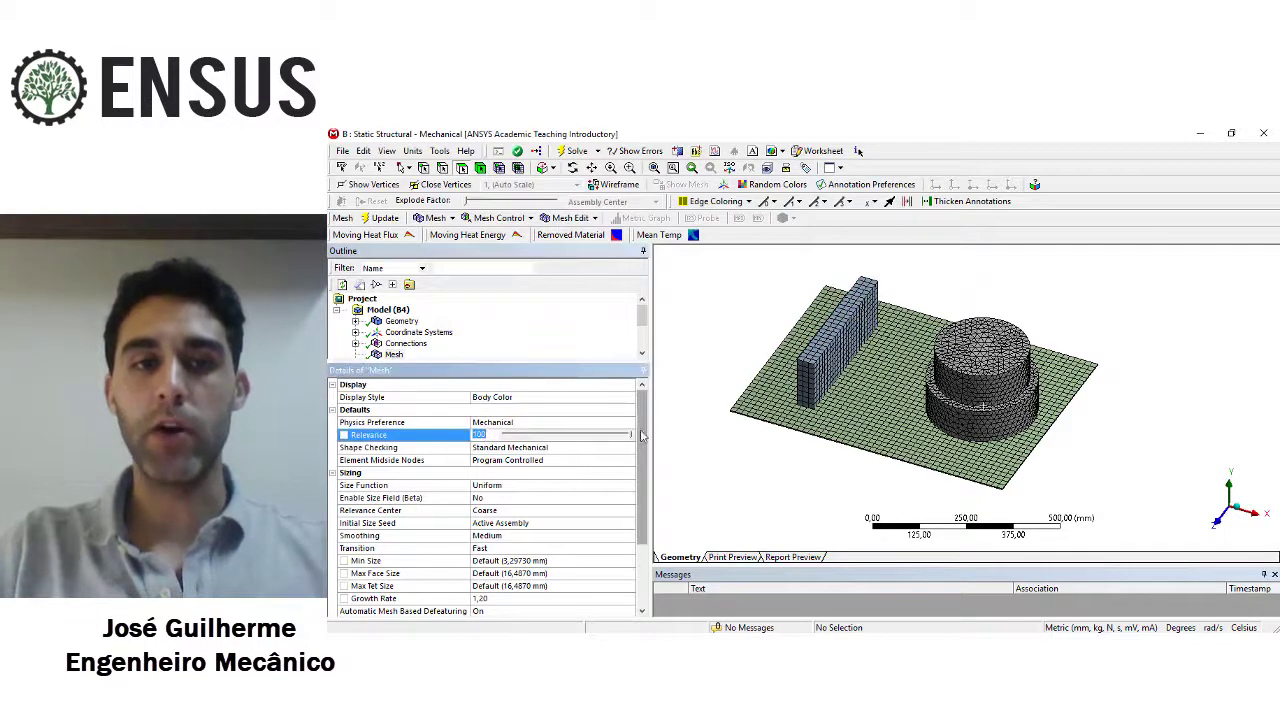
{"action": "left_click_drag", "start_coordinate": [631, 440], "coordinate": [563, 440]}
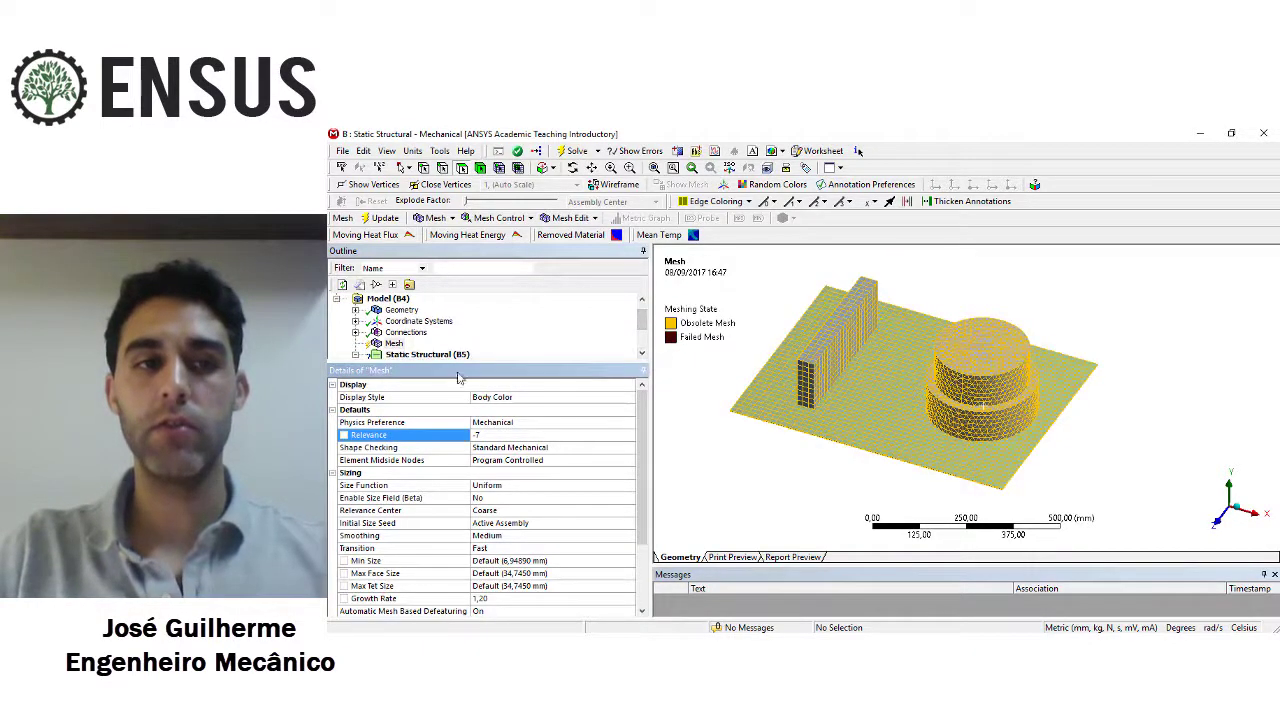
{"action": "right_click", "coordinate": [393, 343]}
{"action": "left_click", "coordinate": [455, 390]}
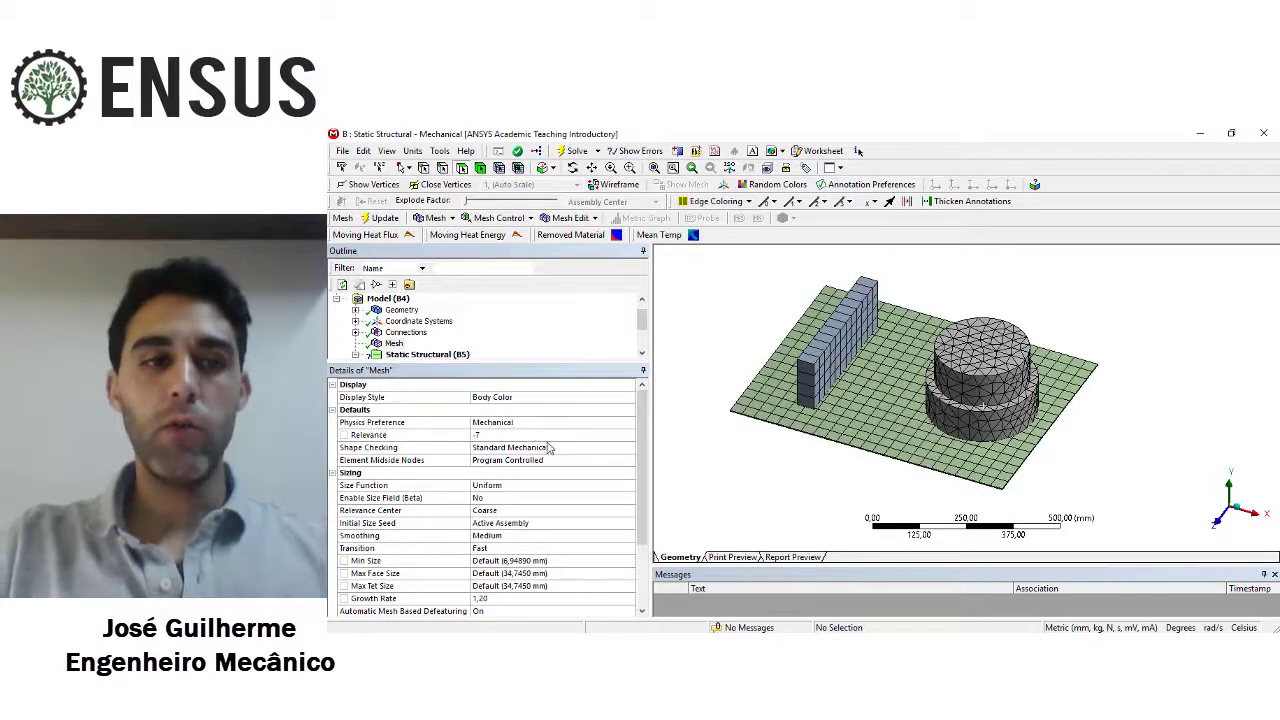
- Review the mesh Size Function options in the Sizing group and select Uniform
{"action": "scroll", "coordinate": [646, 451], "scroll_direction": "down", "scroll_amount": 1}
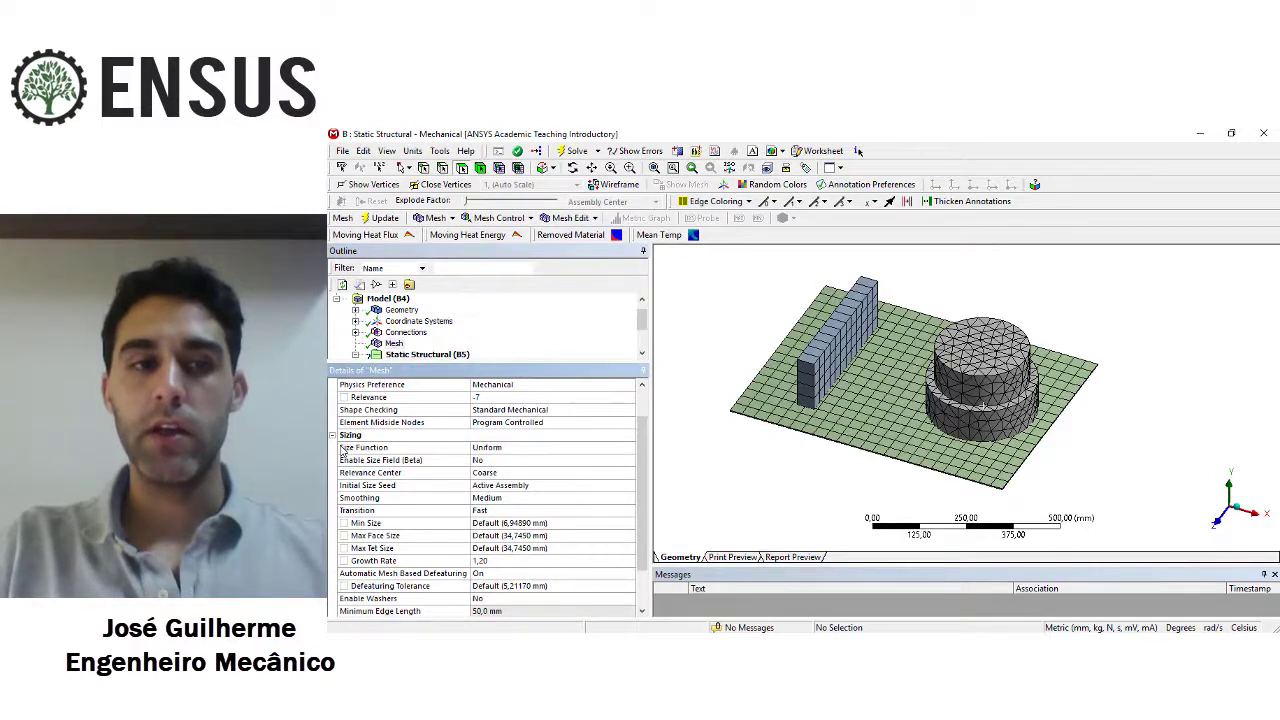
{"action": "left_click", "coordinate": [506, 451]}
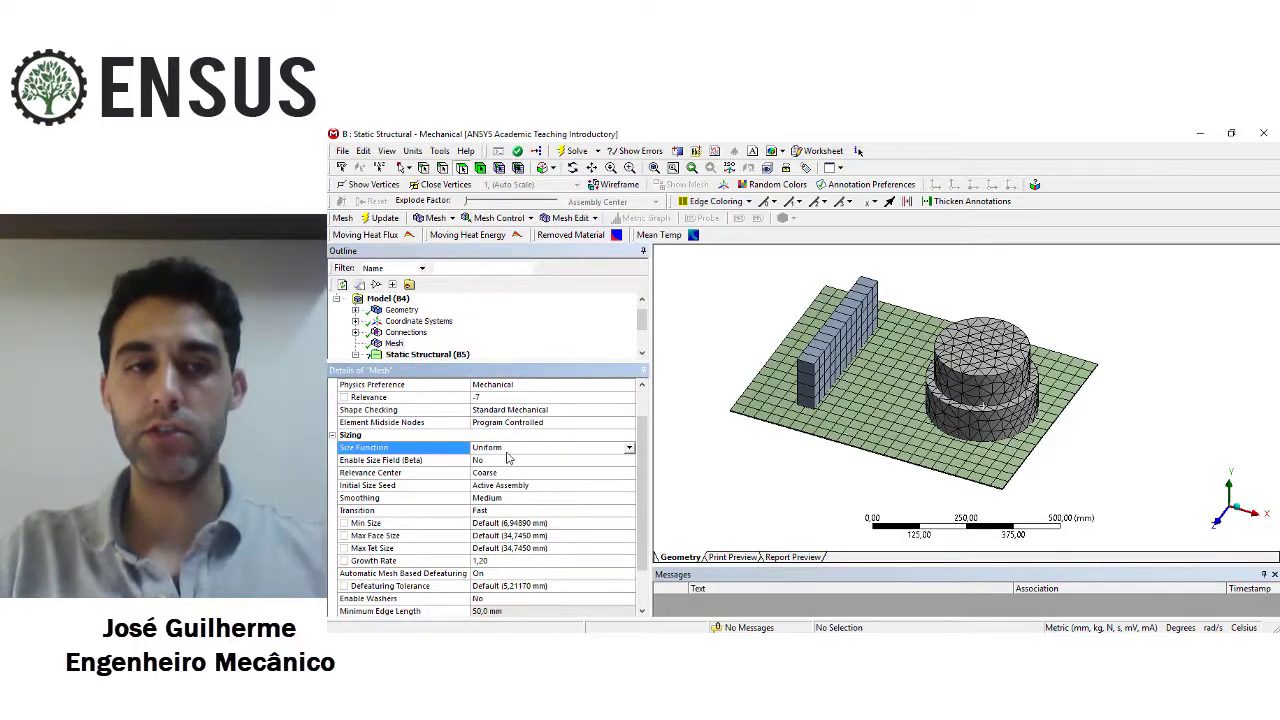
{"action": "left_click", "coordinate": [630, 449]}
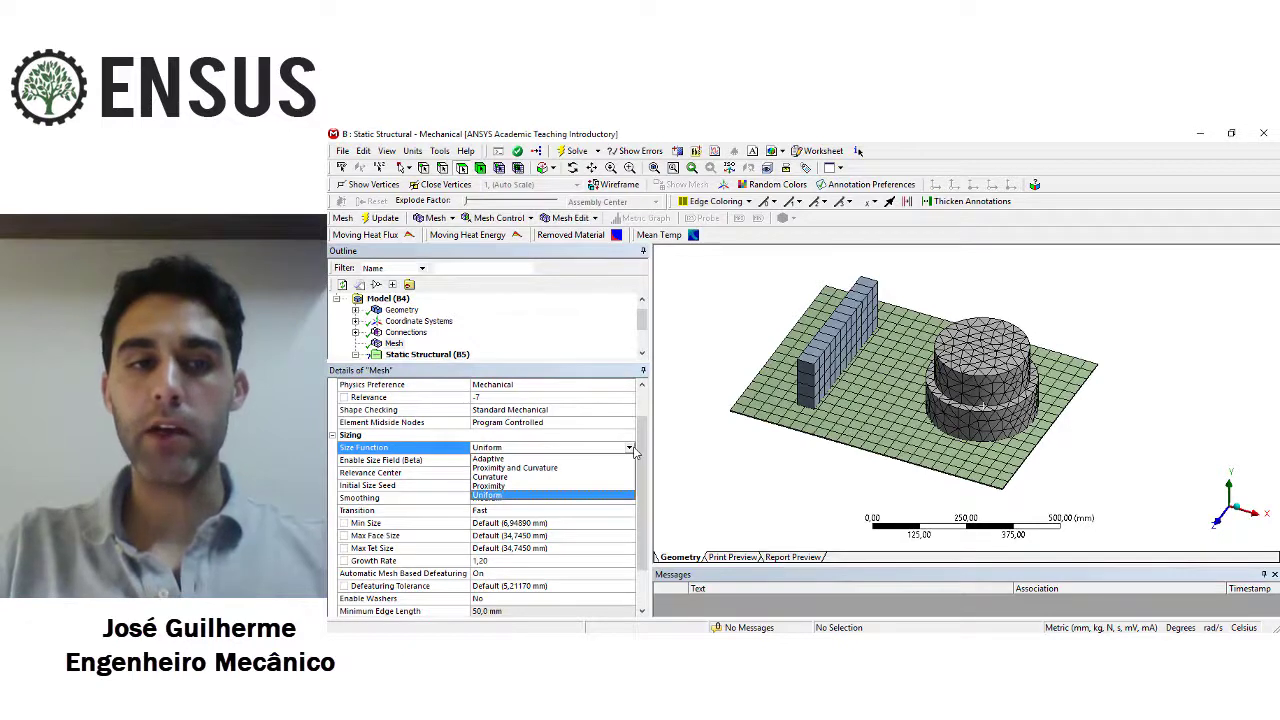
{"action": "left_click", "coordinate": [507, 497]}
- Set the mesh Size Function to Curvature
{"action": "middle_click_drag", "start_coordinate": [754, 449], "coordinate": [767, 454]}
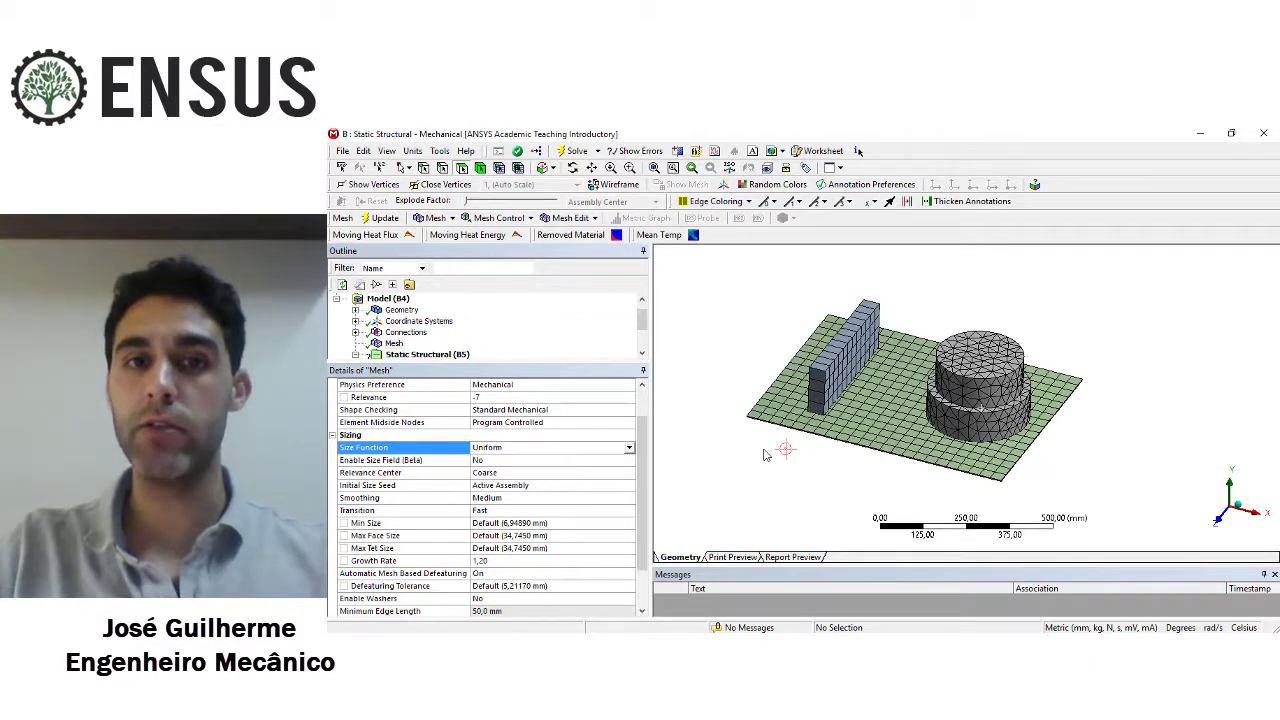
{"action": "middle_click_drag", "start_coordinate": [731, 427], "coordinate": [731, 432]}
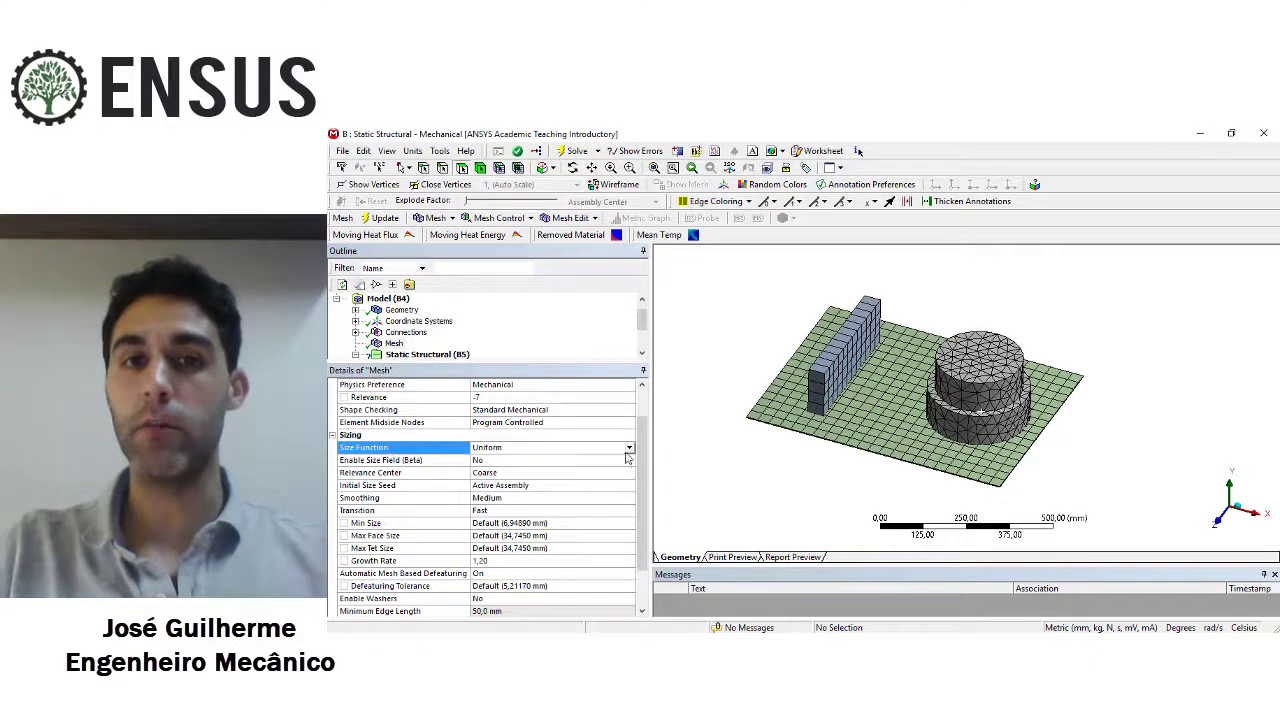
{"action": "middle_click_drag", "start_coordinate": [777, 442], "coordinate": [778, 446]}
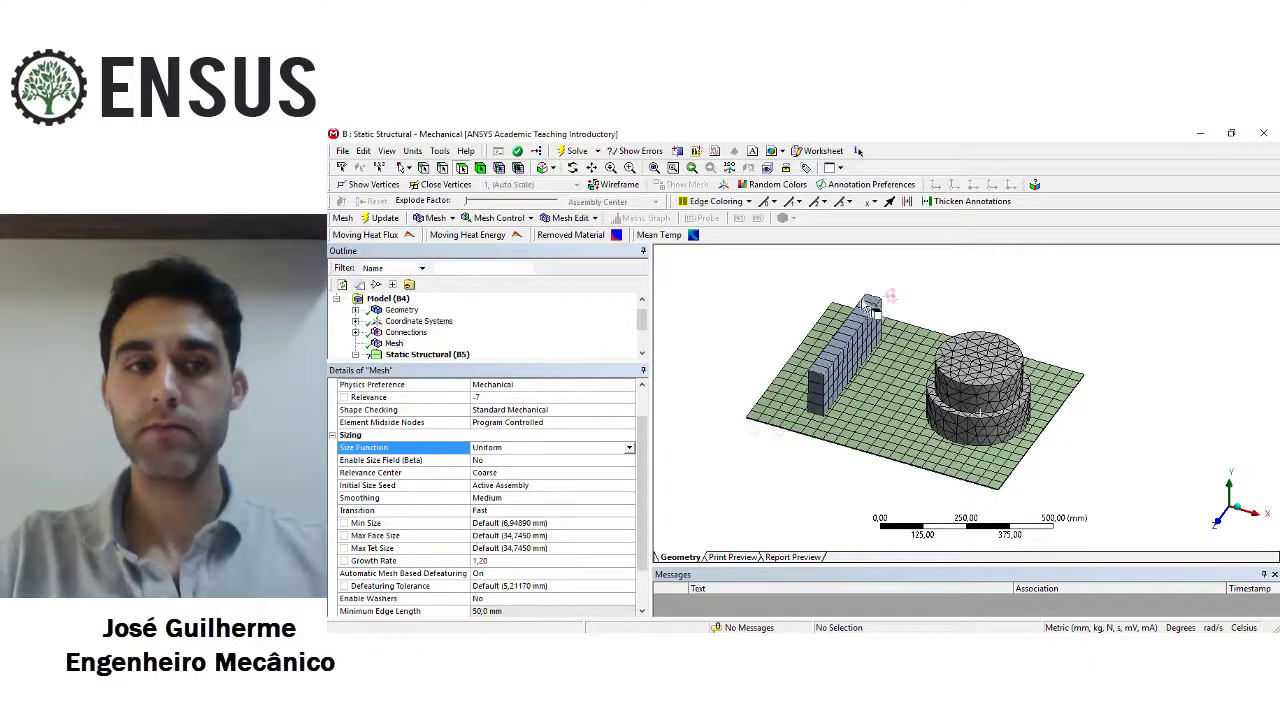
{"action": "left_click", "coordinate": [629, 447]}
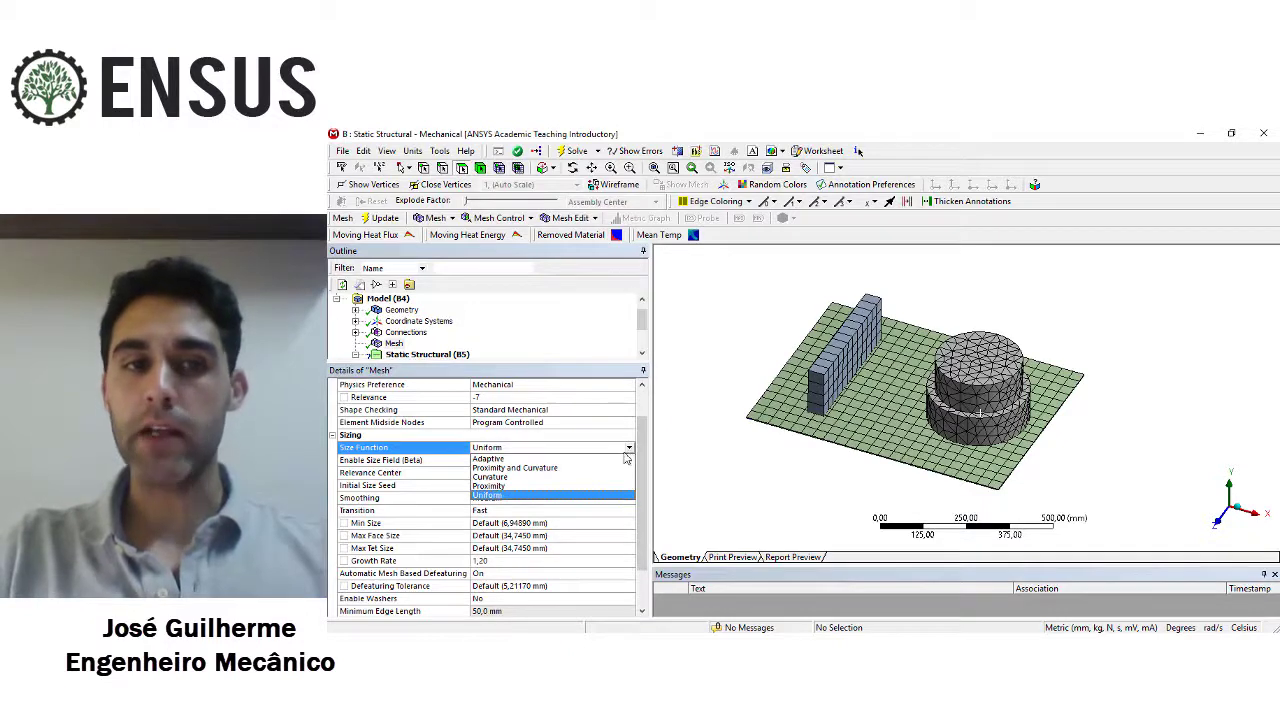
{"action": "left_click", "coordinate": [490, 477]}
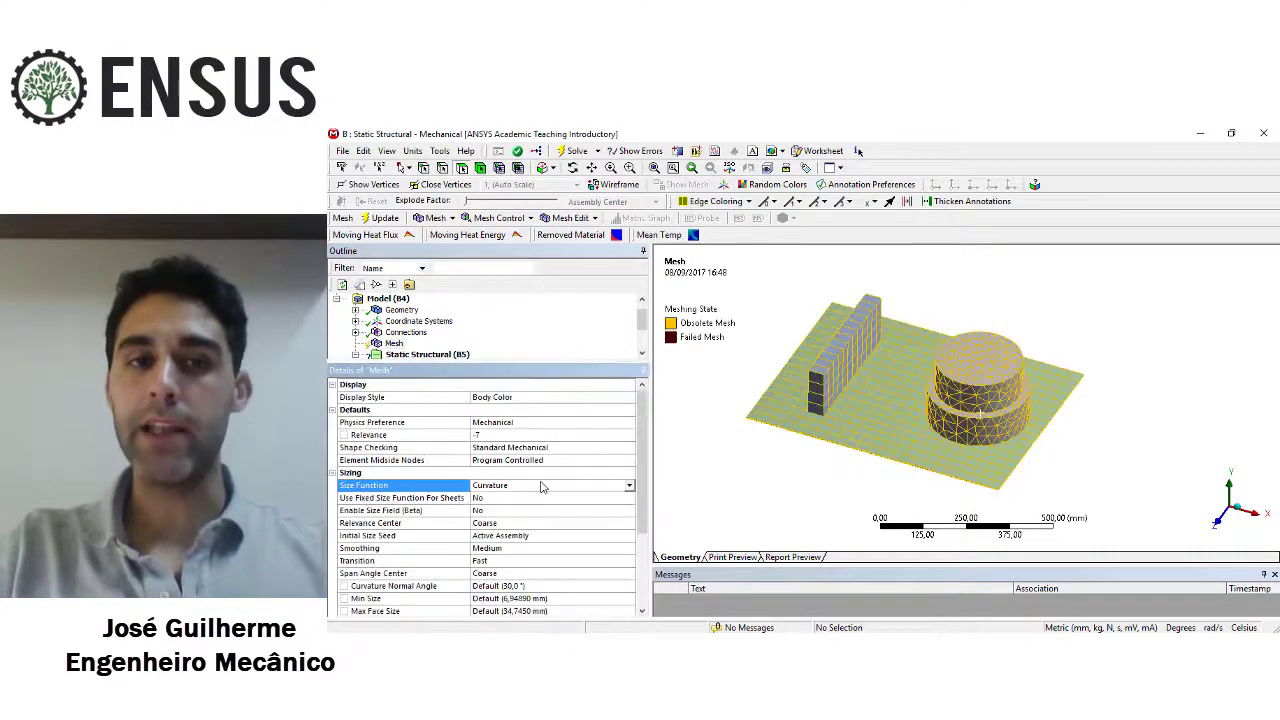
{"action": "middle_click_drag", "start_coordinate": [697, 439], "coordinate": [697, 443], "text": "ctrl"}
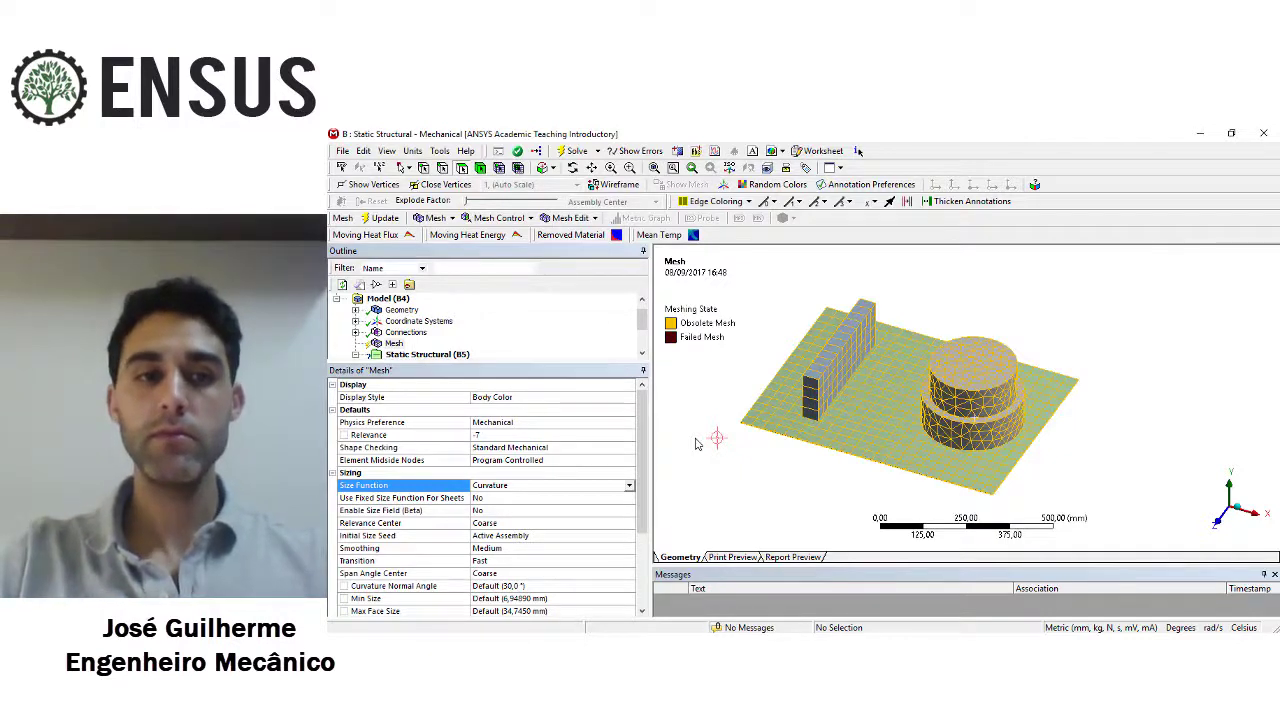
- Set the mesh Size Function to Proximity and enlarge the mesh details area slightly
{"action": "left_click", "coordinate": [628, 485]}
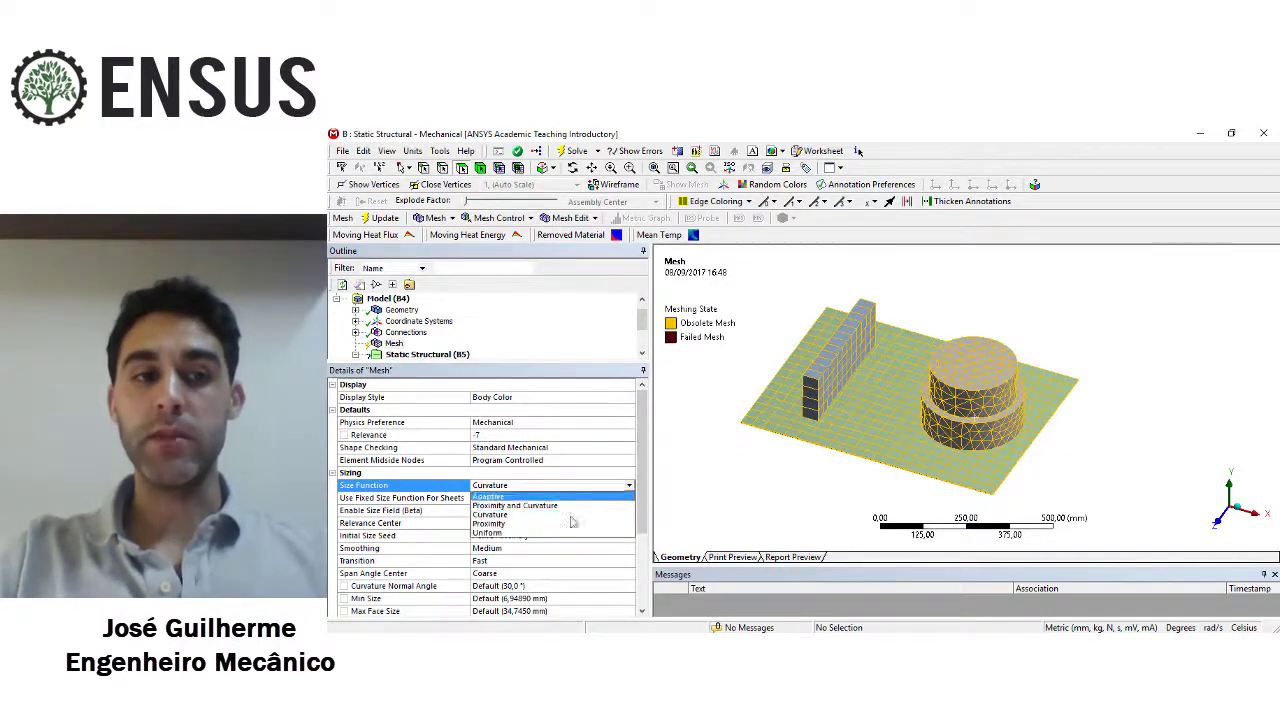
{"action": "left_click", "coordinate": [519, 524]}
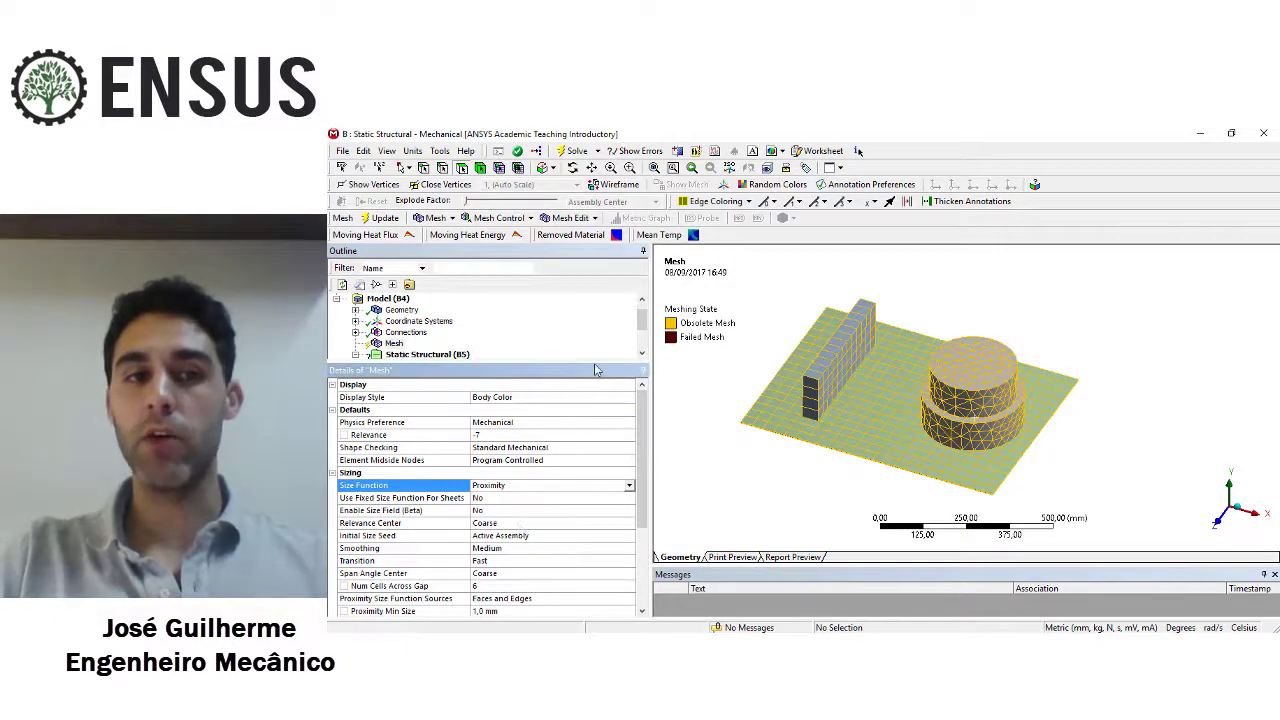
{"action": "left_click_drag", "start_coordinate": [614, 360], "coordinate": [612, 354]}
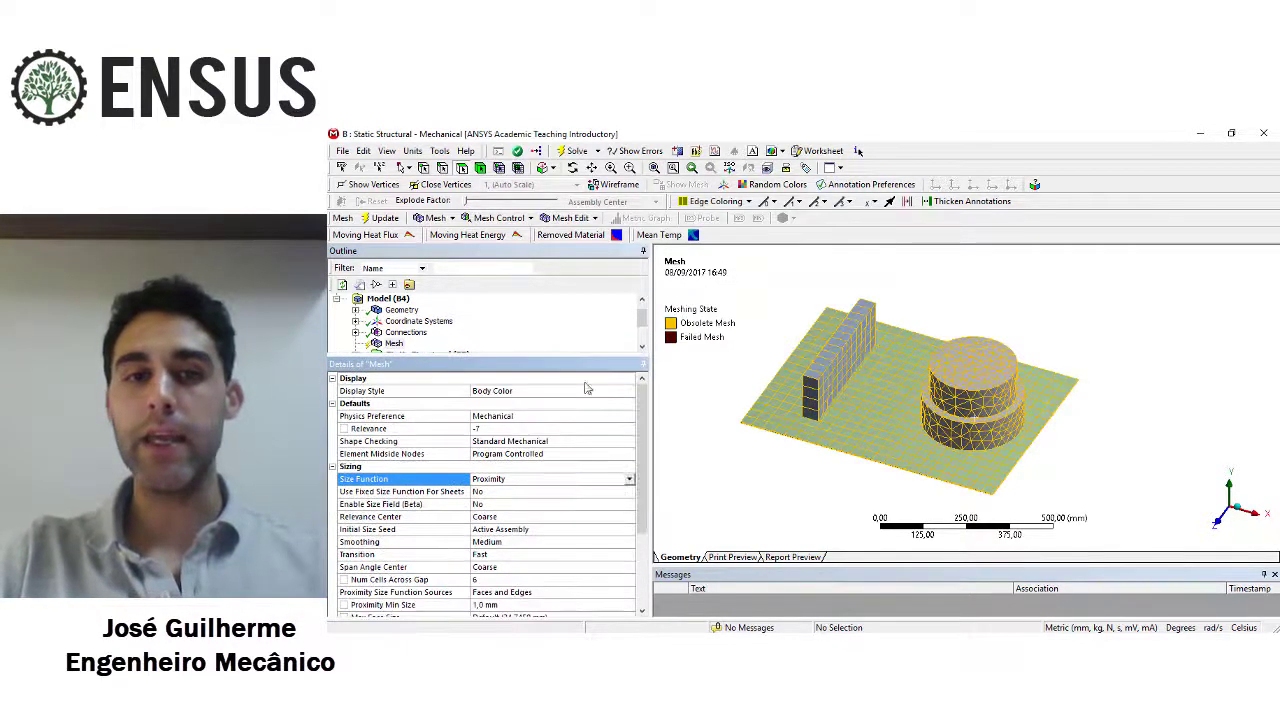
{"action": "scroll", "coordinate": [808, 460], "scroll_direction": "up", "scroll_amount": 3}
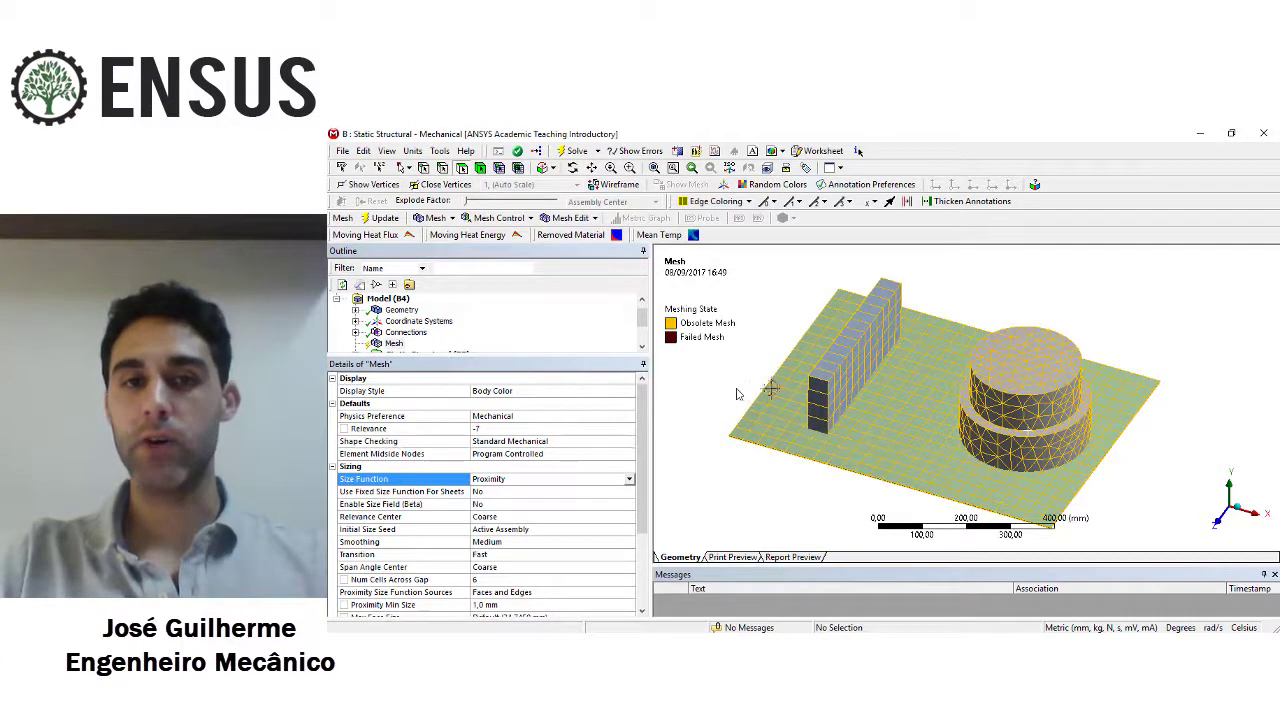
- Examine the narrow gaps in the geometry, at the upright block and the ring-shaped step face of the cylindrical body
{"action": "left_click", "coordinate": [853, 385]}
{"action": "middle_click_drag", "start_coordinate": [853, 385], "coordinate": [905, 410]}
{"action": "left_click", "coordinate": [850, 372], "text": "ctrl"}
{"action": "left_click", "coordinate": [762, 384]}
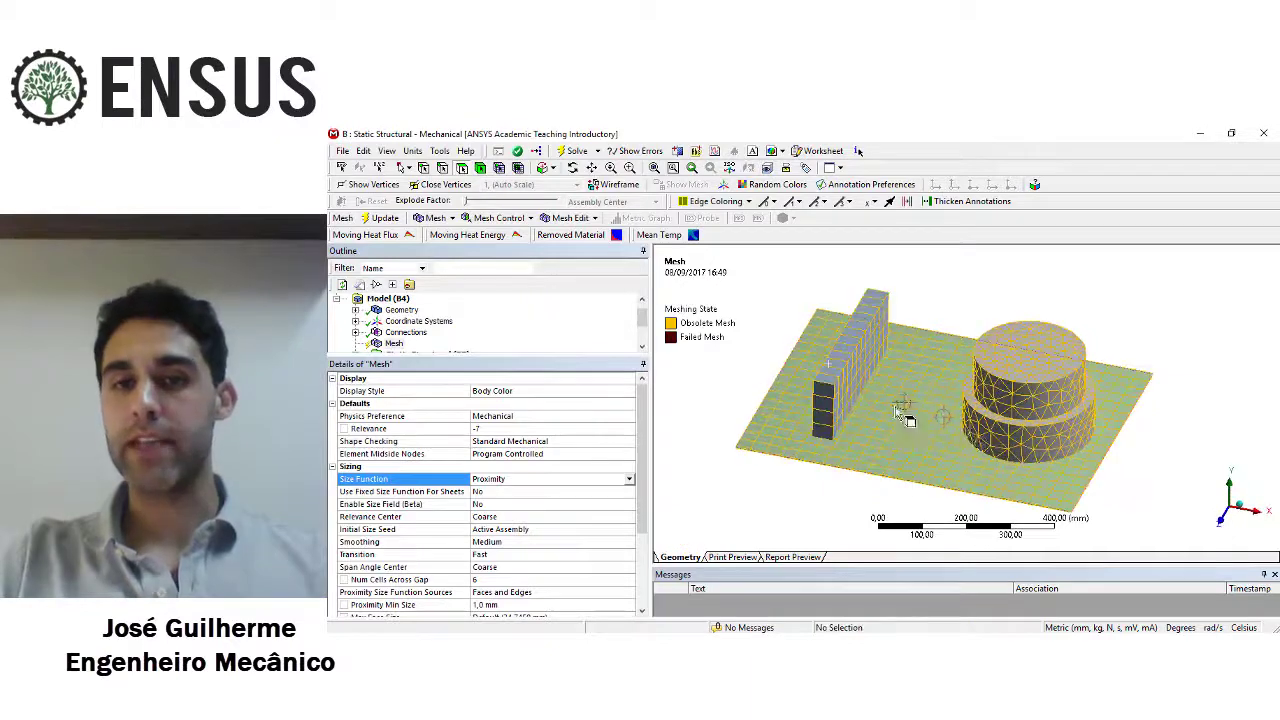
{"action": "left_click", "coordinate": [1022, 432]}
{"action": "scroll", "coordinate": [998, 440], "scroll_direction": "up", "scroll_amount": 3}
{"action": "middle_click_drag", "start_coordinate": [993, 437], "coordinate": [955, 405], "text": "ctrl"}
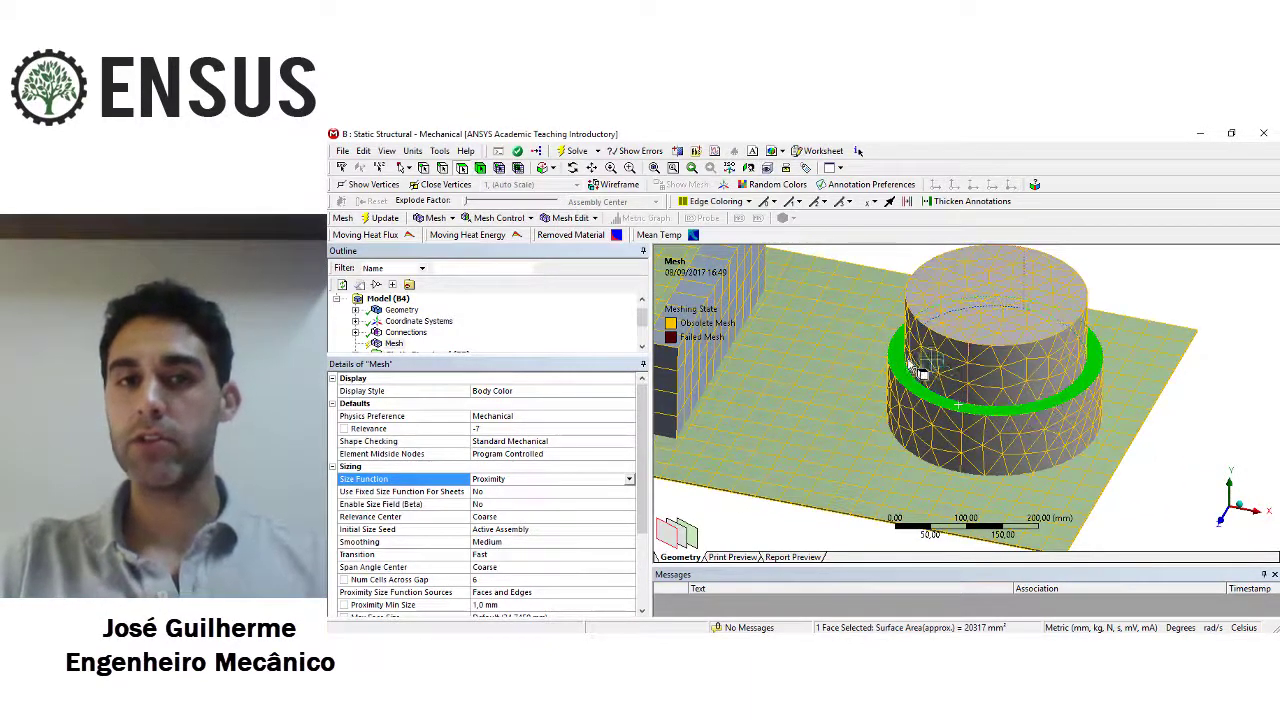
{"action": "scroll", "coordinate": [993, 395], "scroll_direction": "down", "scroll_amount": 2}
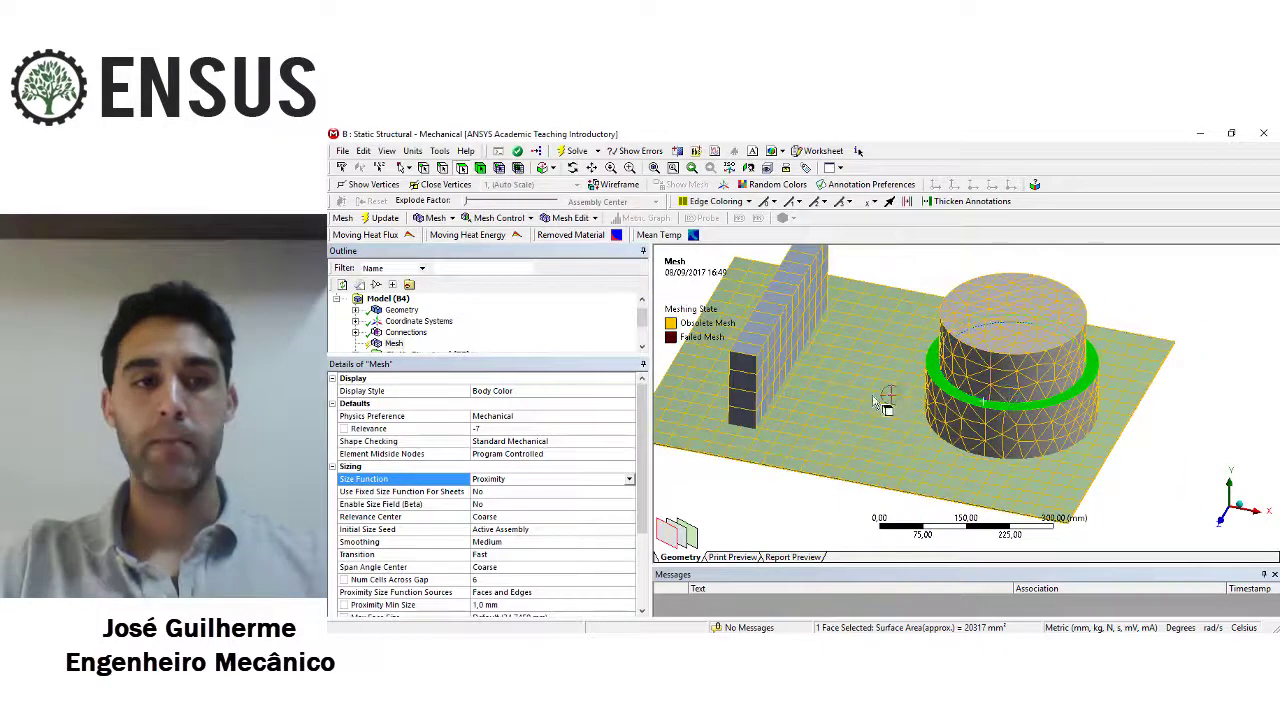
{"action": "scroll", "coordinate": [987, 395], "scroll_direction": "down", "scroll_amount": 2}
{"action": "left_click", "coordinate": [722, 380]}
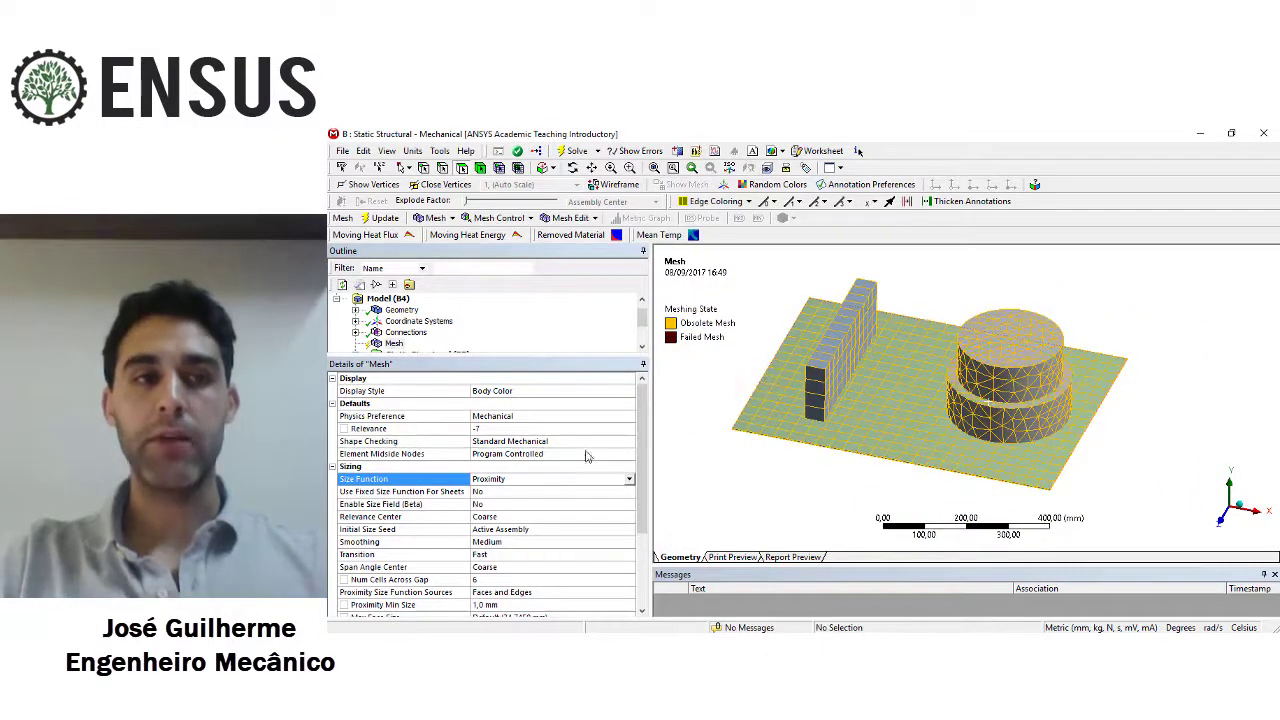
- Regenerate the mesh with the Proximity size function and inspect the elements across the upright block's thickness
{"action": "right_click", "coordinate": [390, 344]}
{"action": "left_click", "coordinate": [470, 394]}
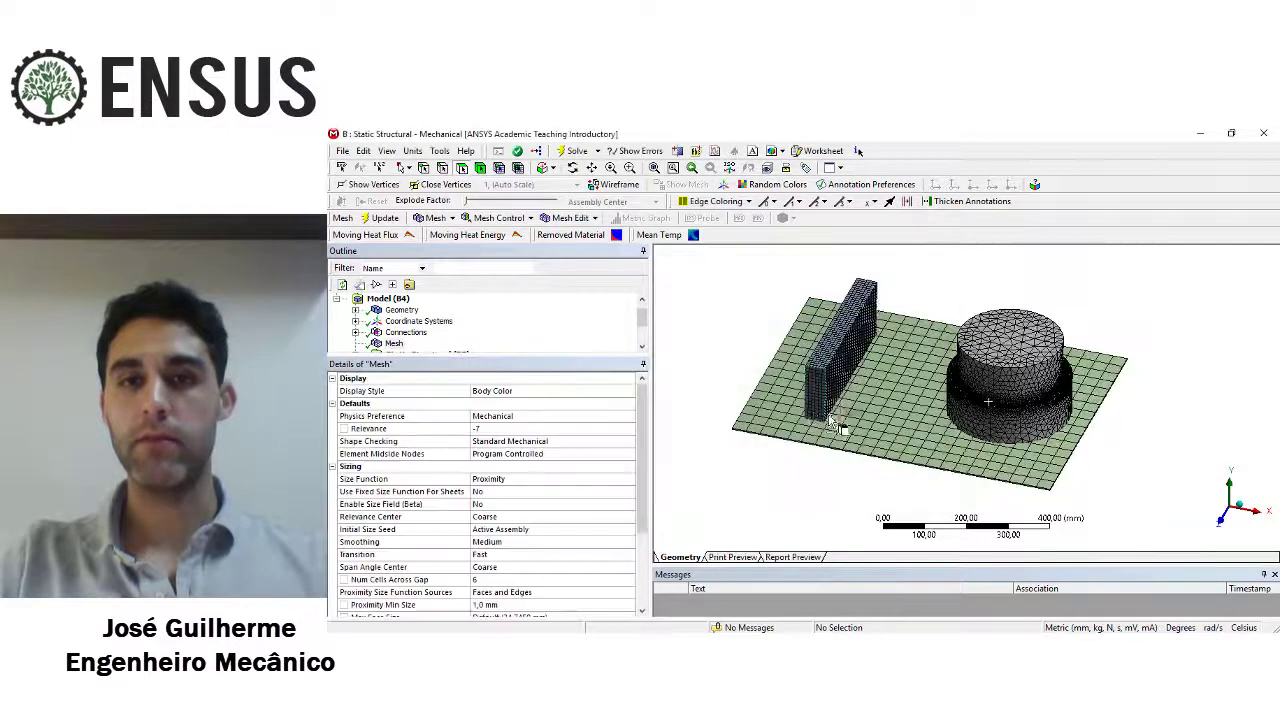
{"action": "scroll", "coordinate": [840, 428], "scroll_direction": "up", "scroll_amount": 2}
{"action": "scroll", "coordinate": [857, 452], "scroll_direction": "up", "scroll_amount": 2}
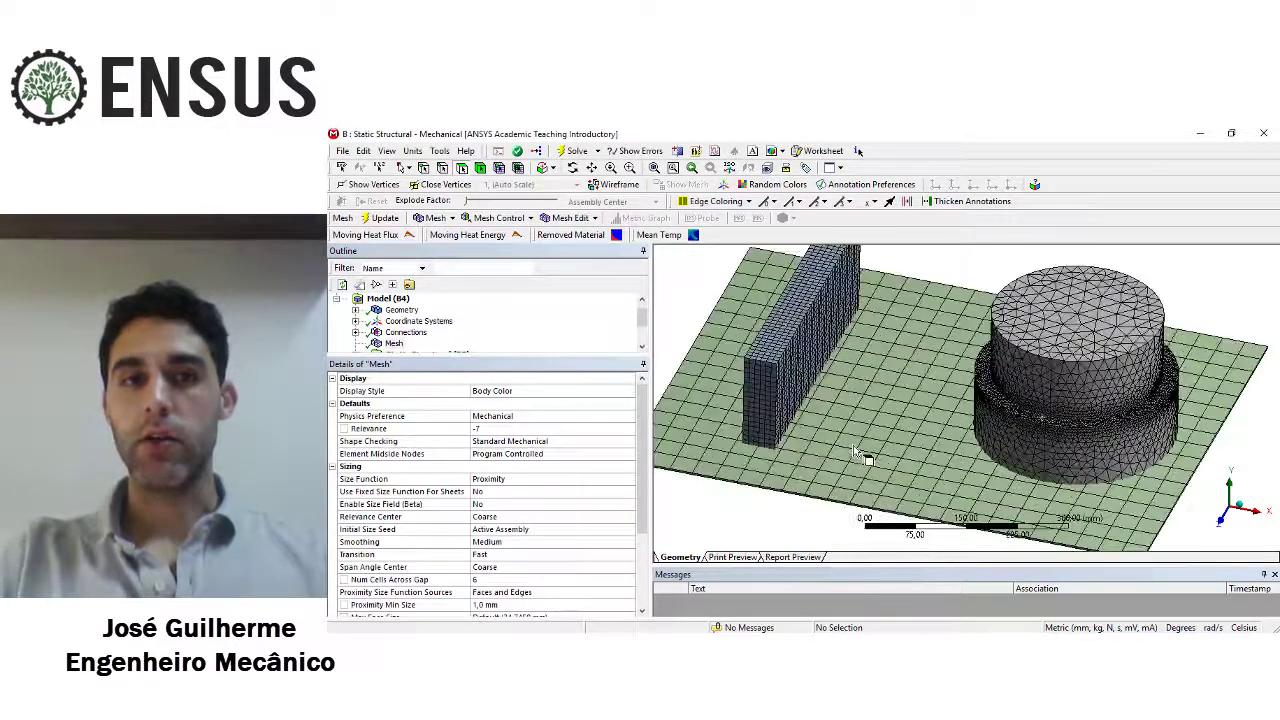
{"action": "scroll", "coordinate": [857, 452], "scroll_direction": "up", "scroll_amount": 4}
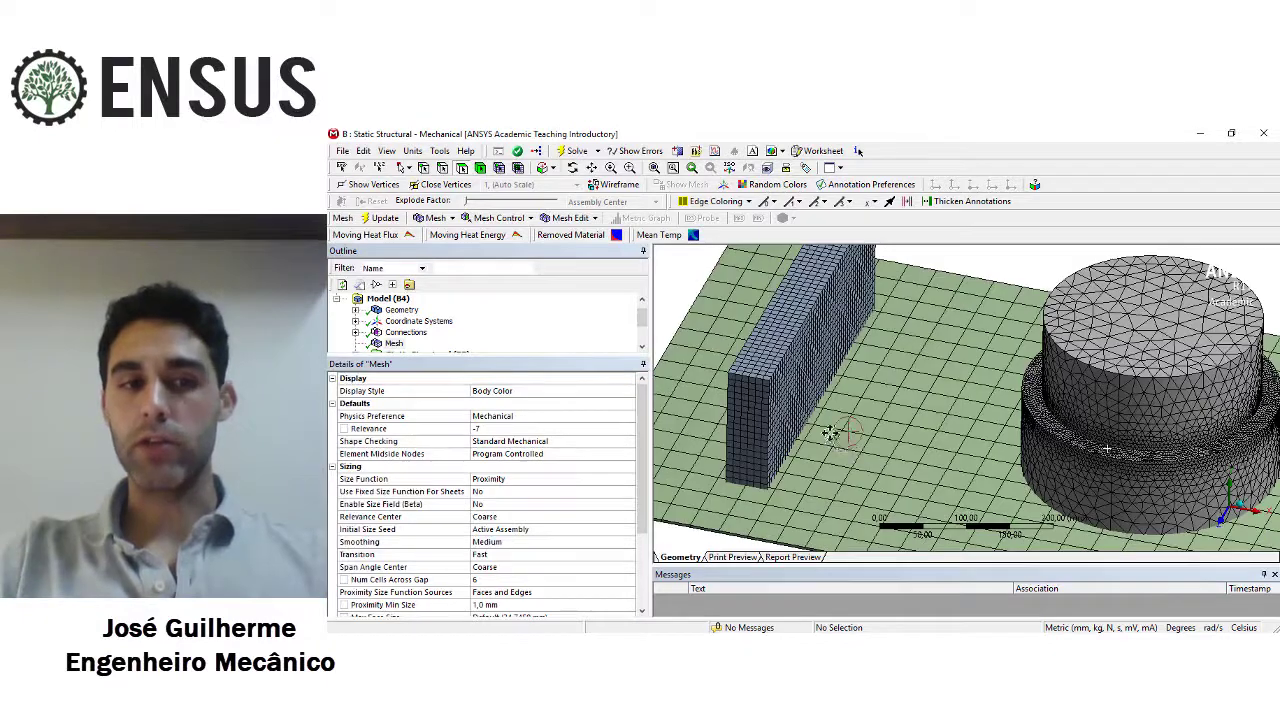
{"action": "left_click_drag", "start_coordinate": [830, 432], "coordinate": [905, 444]}
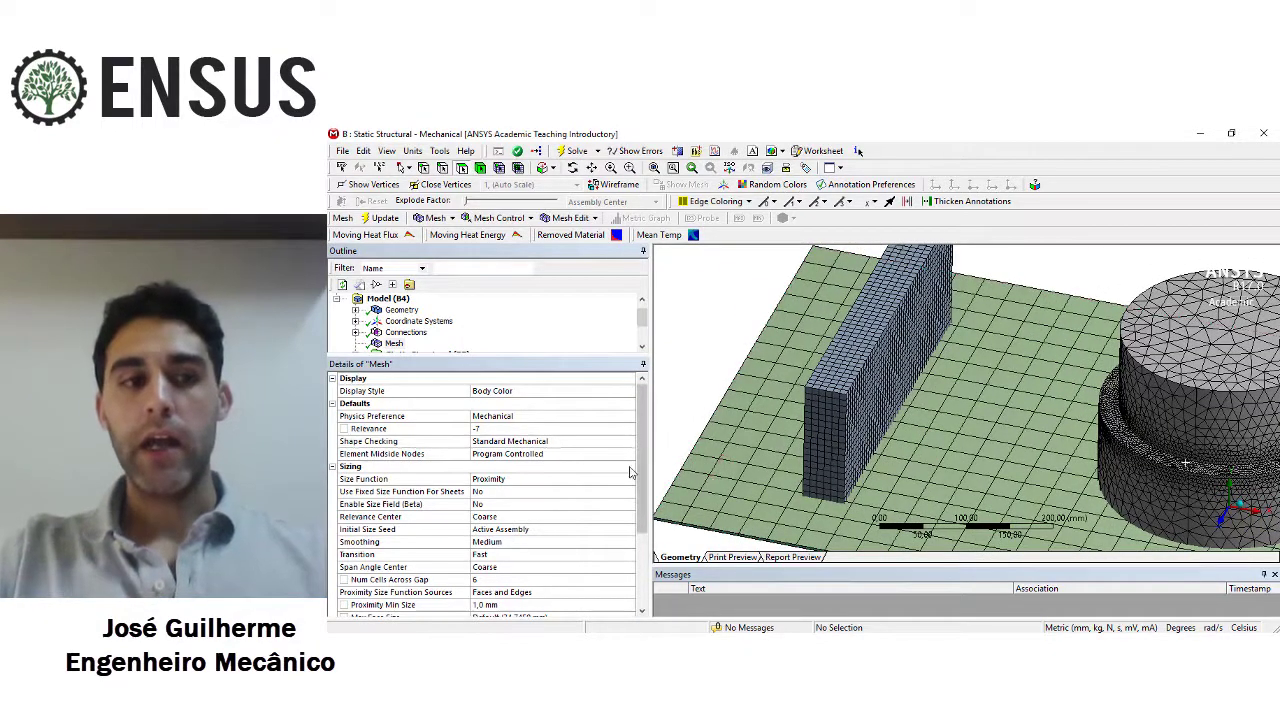
{"action": "scroll", "coordinate": [615, 475], "scroll_direction": "down", "scroll_amount": 2}
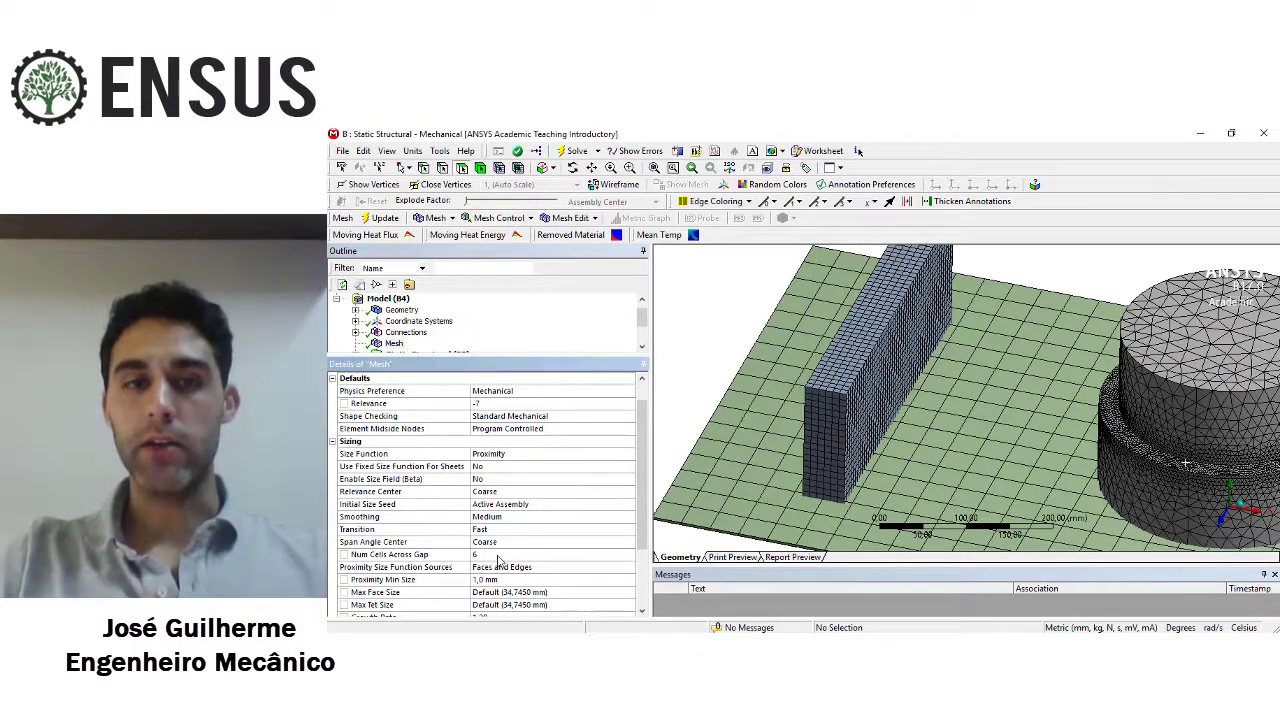
{"action": "scroll", "coordinate": [850, 428], "scroll_direction": "up", "scroll_amount": 5}
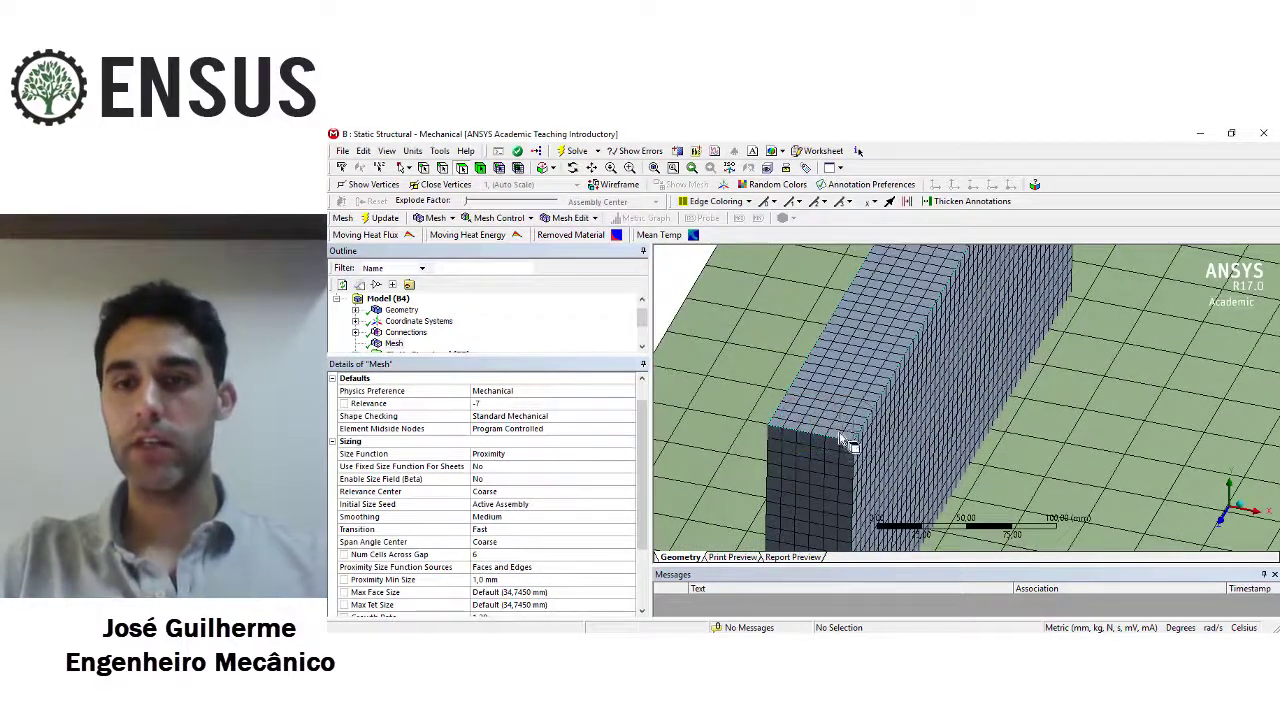
{"action": "scroll", "coordinate": [880, 430], "scroll_direction": "down", "scroll_amount": 4}
- Inspect the elements across the width of the ring-shaped step face on the cylindrical body
{"action": "middle_click_drag", "start_coordinate": [854, 382], "coordinate": [650, 310], "text": "ctrl"}
{"action": "scroll", "coordinate": [941, 401], "scroll_direction": "up", "scroll_amount": 3}
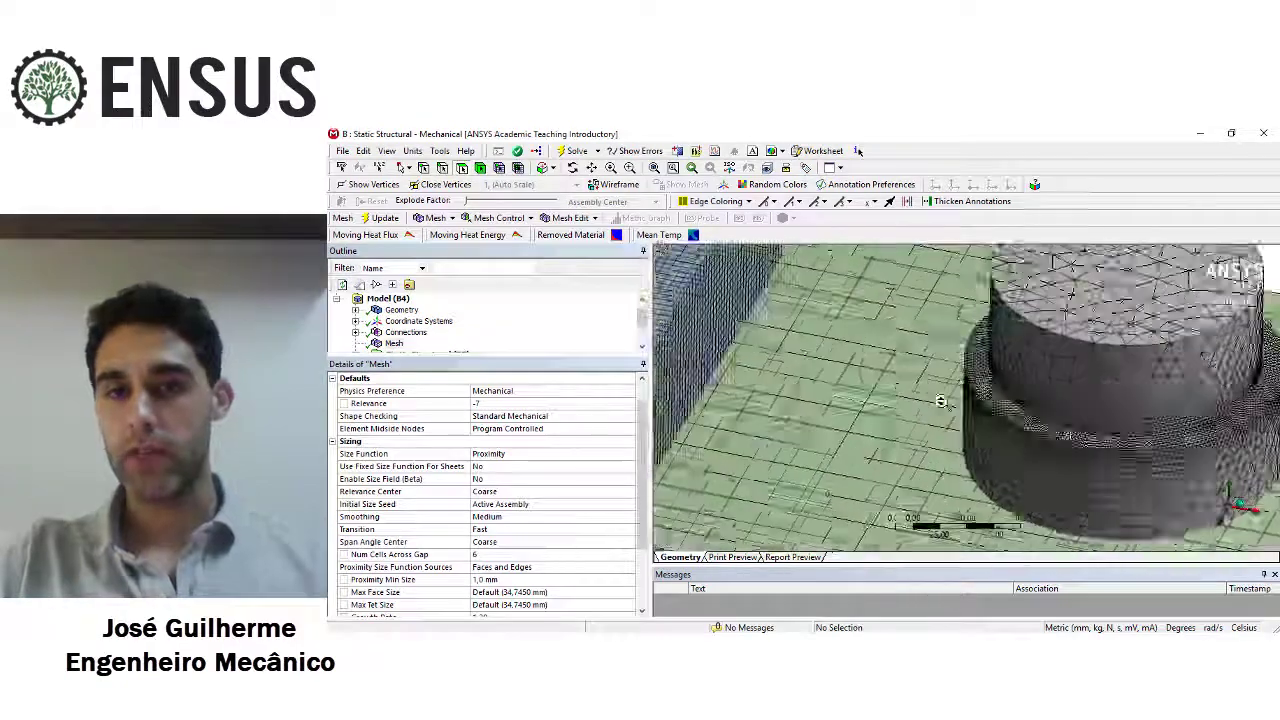
{"action": "scroll", "coordinate": [941, 401], "scroll_direction": "up", "scroll_amount": 6}
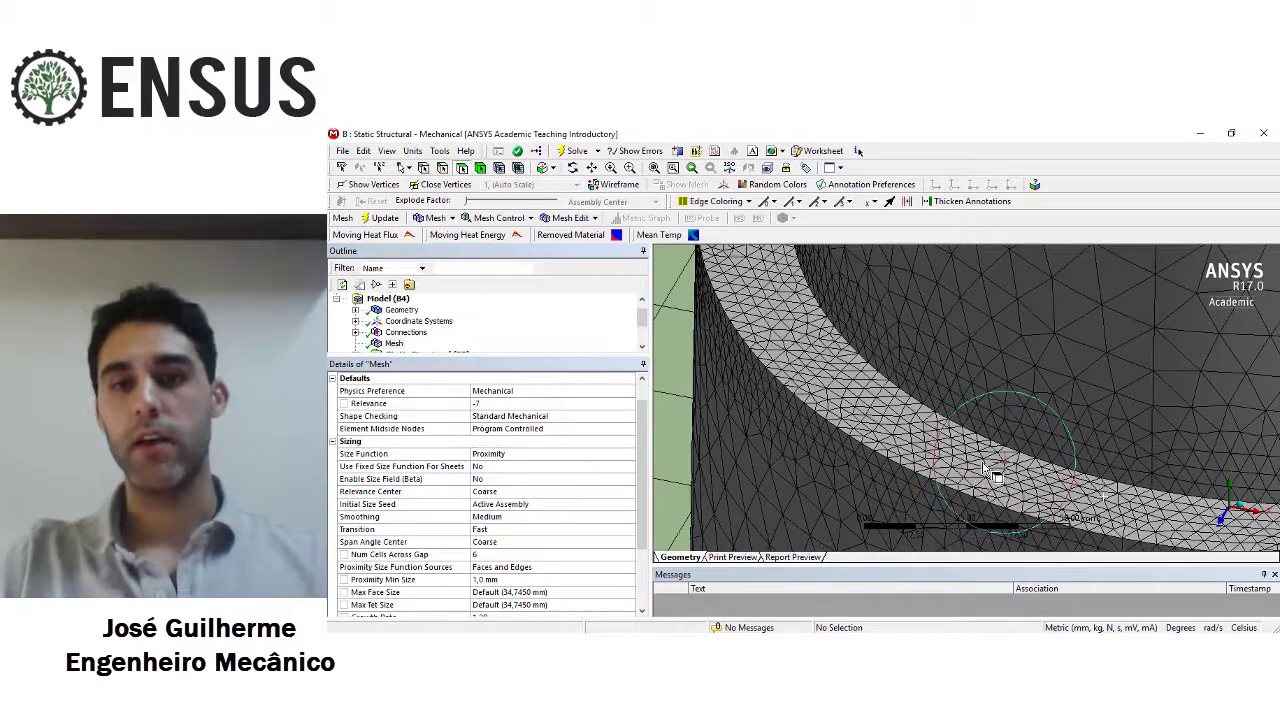
{"action": "middle_click_drag", "start_coordinate": [1004, 500], "coordinate": [968, 438], "text": "ctrl"}
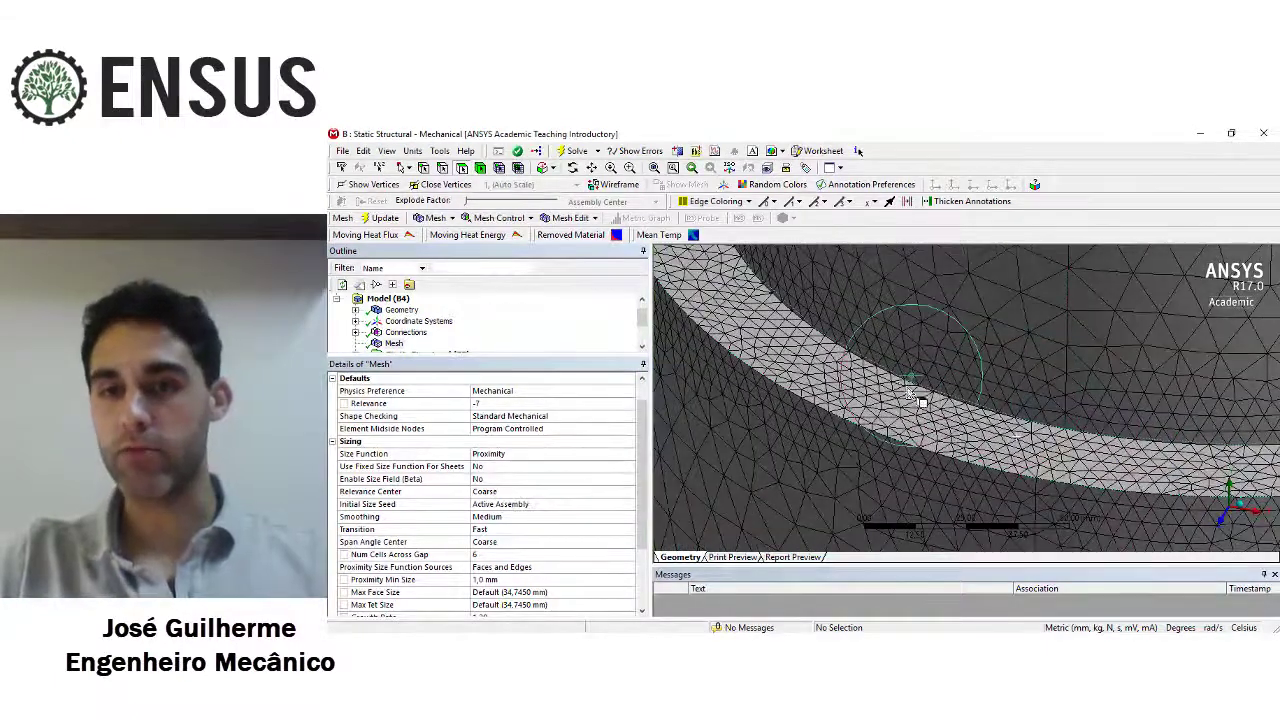
{"action": "middle_click_drag", "start_coordinate": [1092, 470], "coordinate": [1104, 474], "text": "ctrl"}
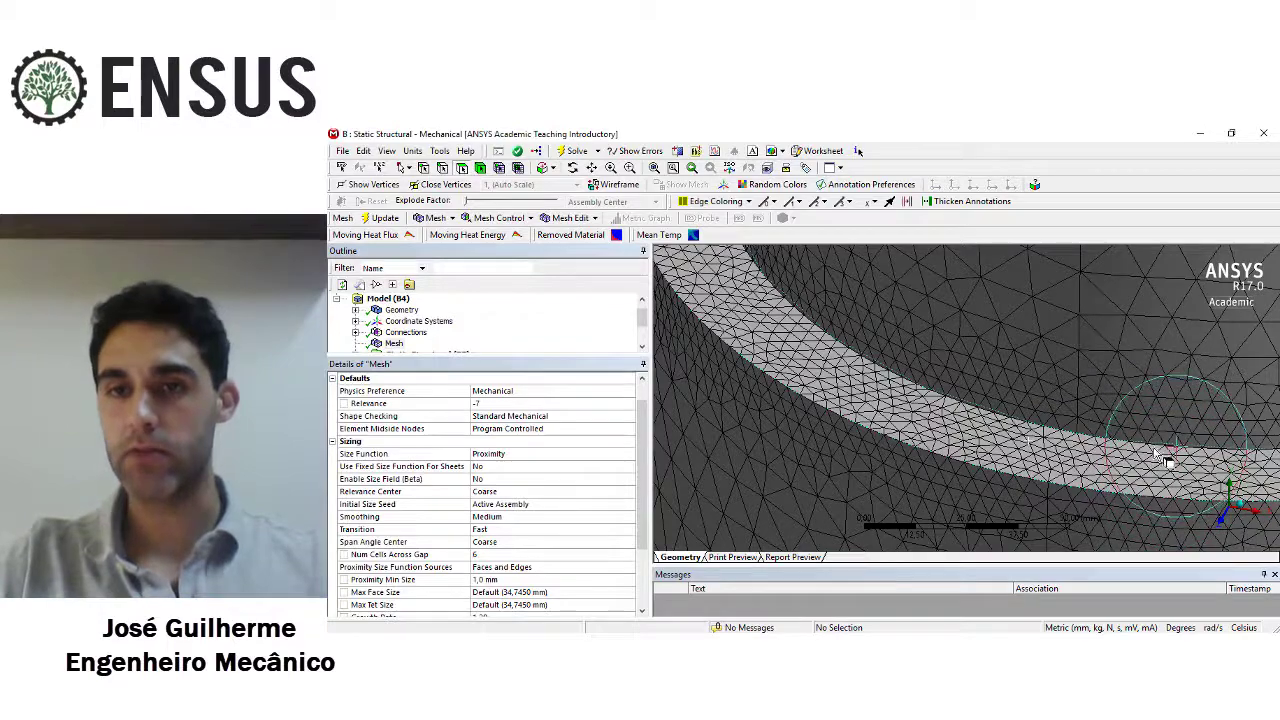
{"action": "middle_click_drag", "start_coordinate": [1160, 465], "coordinate": [986, 443], "text": "ctrl"}
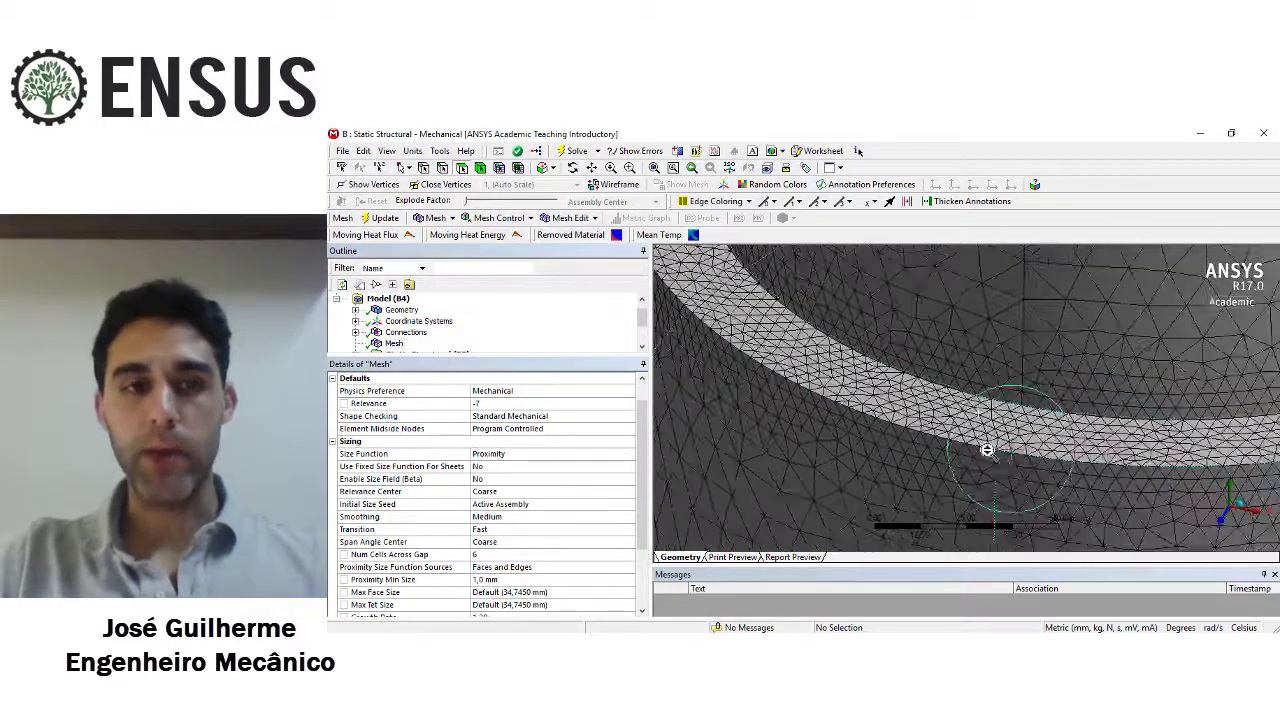
- Set Num Cells Across Gap to 3 and regenerate the mesh
{"action": "scroll", "coordinate": [986, 443], "scroll_direction": "down", "scroll_amount": 5}
{"action": "left_click", "coordinate": [530, 554]}
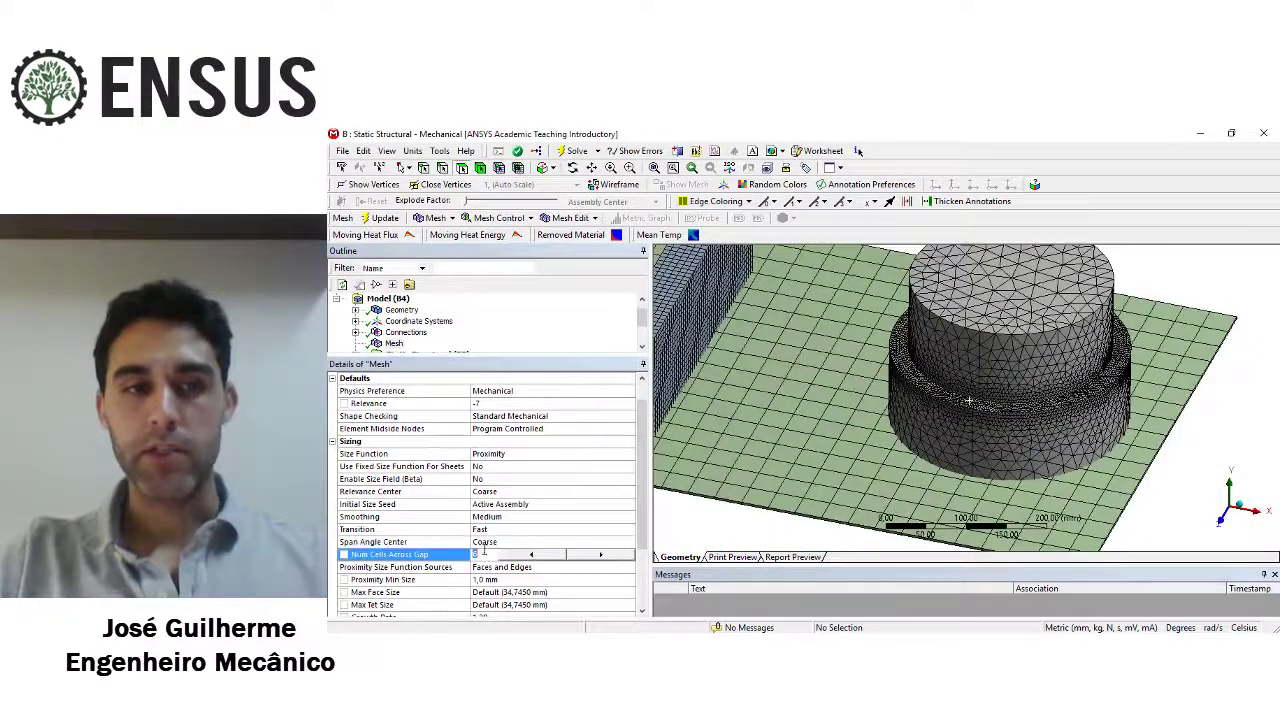
{"action": "left_click", "coordinate": [530, 556]}
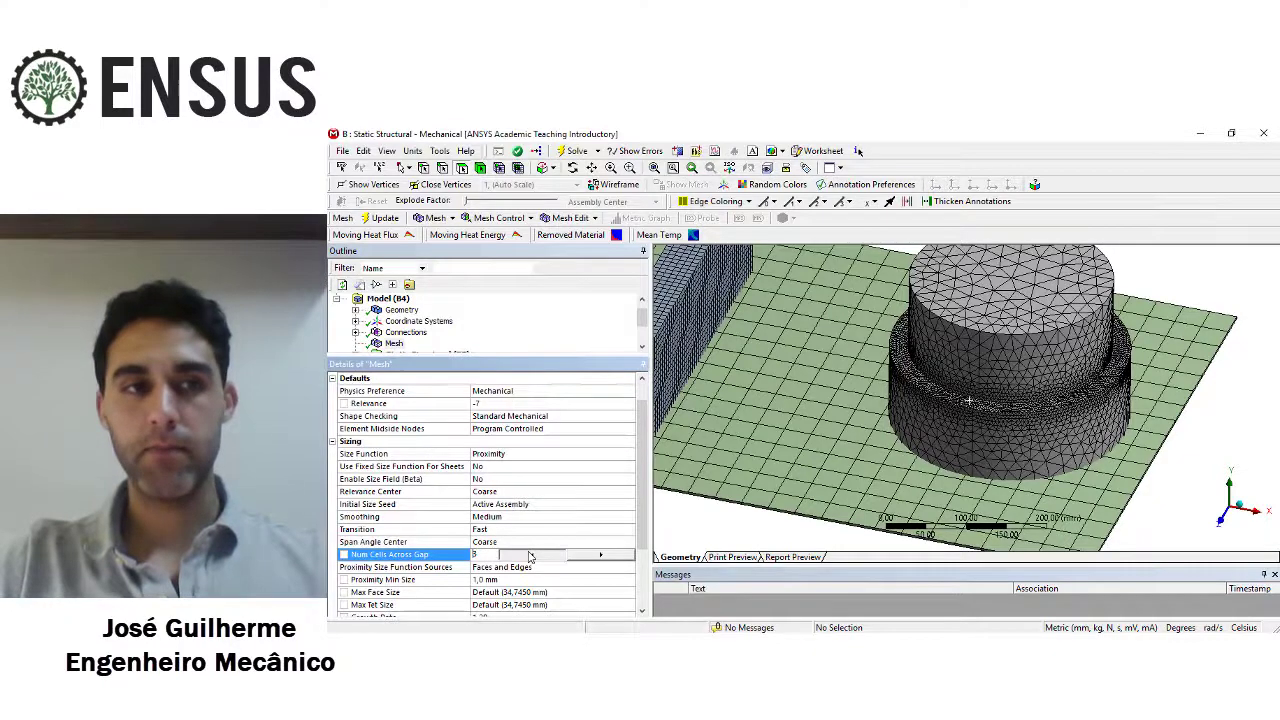
{"action": "left_click", "coordinate": [530, 556]}
{"action": "left_click", "coordinate": [1208, 442]}
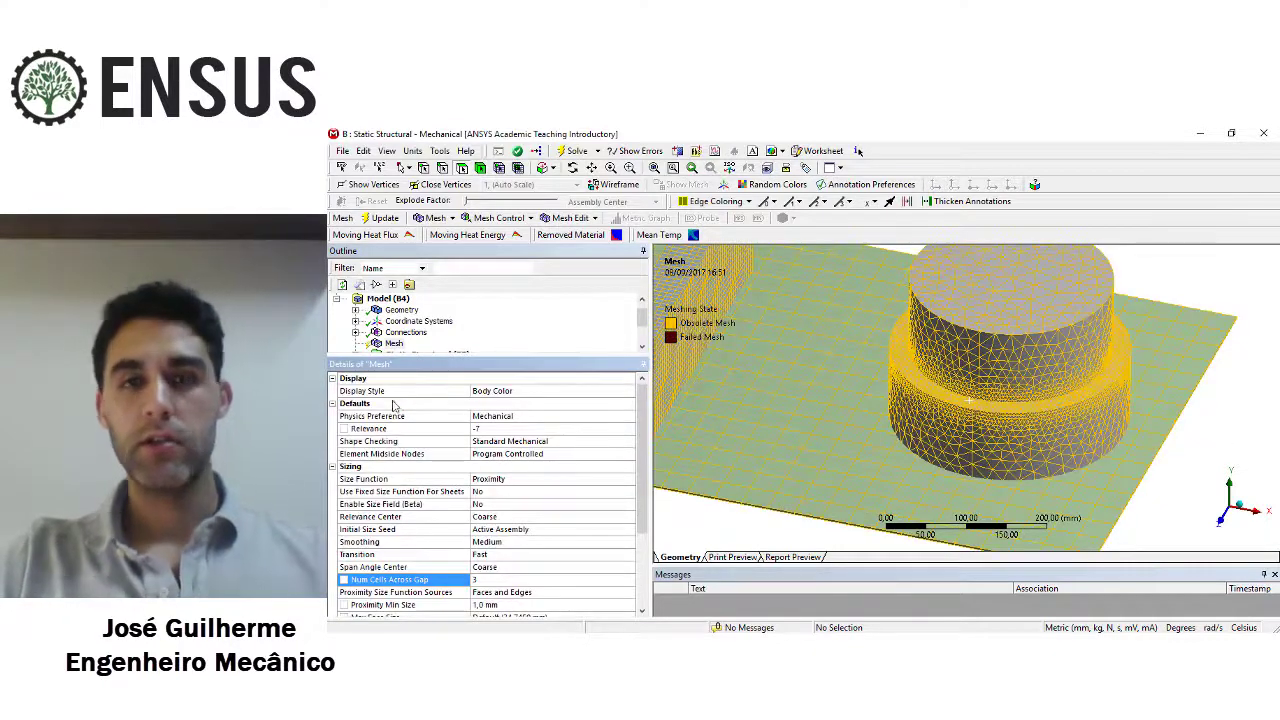
{"action": "right_click", "coordinate": [394, 343]}
{"action": "left_click", "coordinate": [440, 394]}
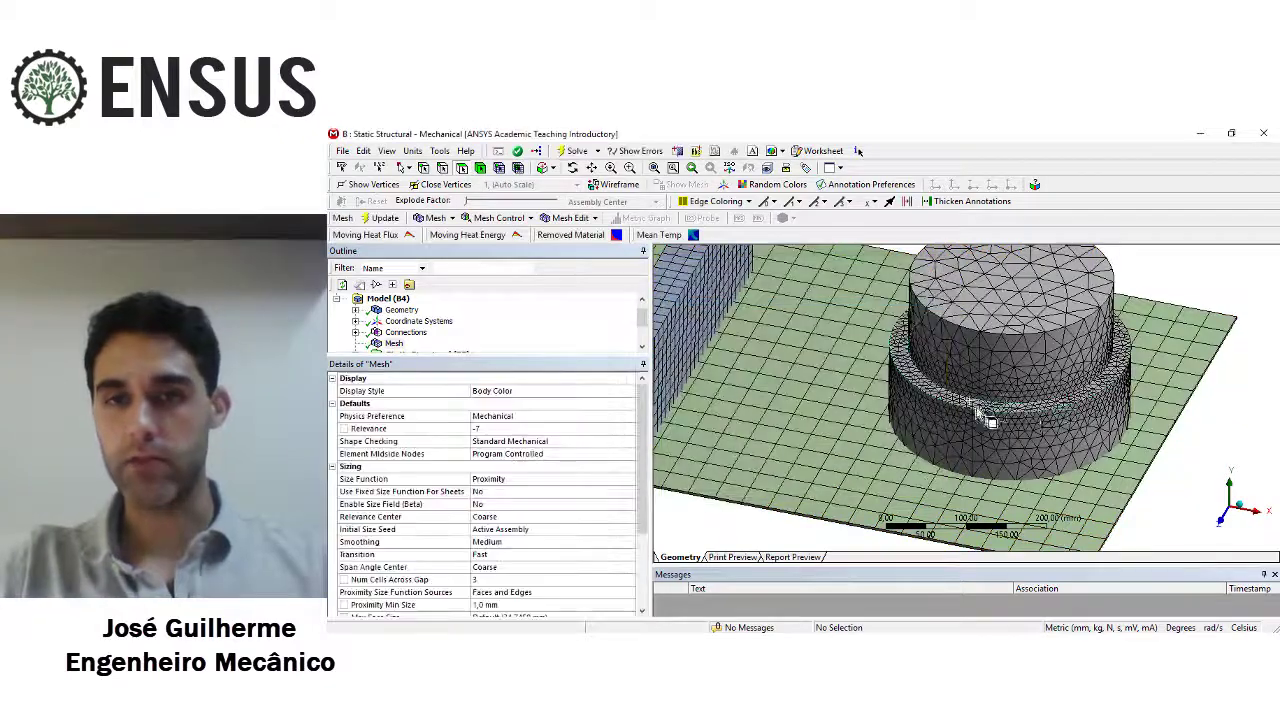
- Compare the new element divisions across the cylinder's step face and the upright block, and review the remaining Proximity sizing settings
{"action": "scroll", "coordinate": [950, 472], "scroll_direction": "up", "scroll_amount": 10}
{"action": "middle_click_drag", "start_coordinate": [957, 469], "coordinate": [945, 413]}
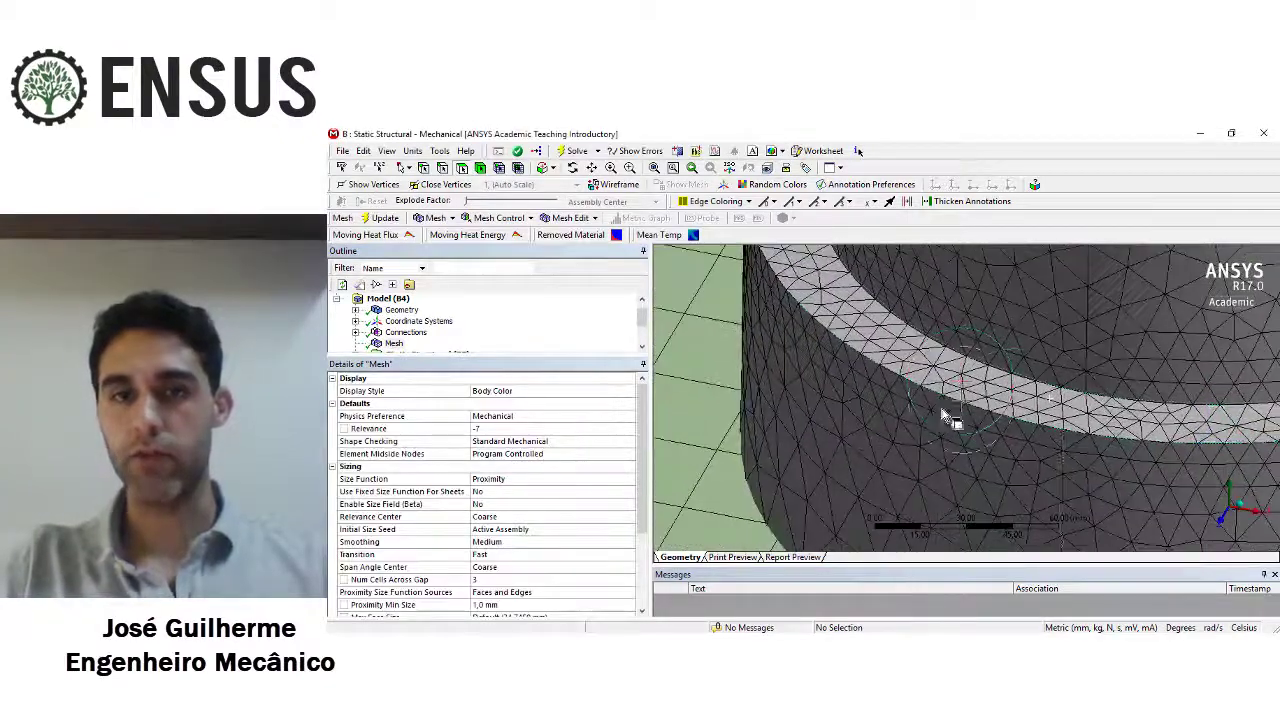
{"action": "scroll", "coordinate": [910, 420], "scroll_direction": "down", "scroll_amount": 10}
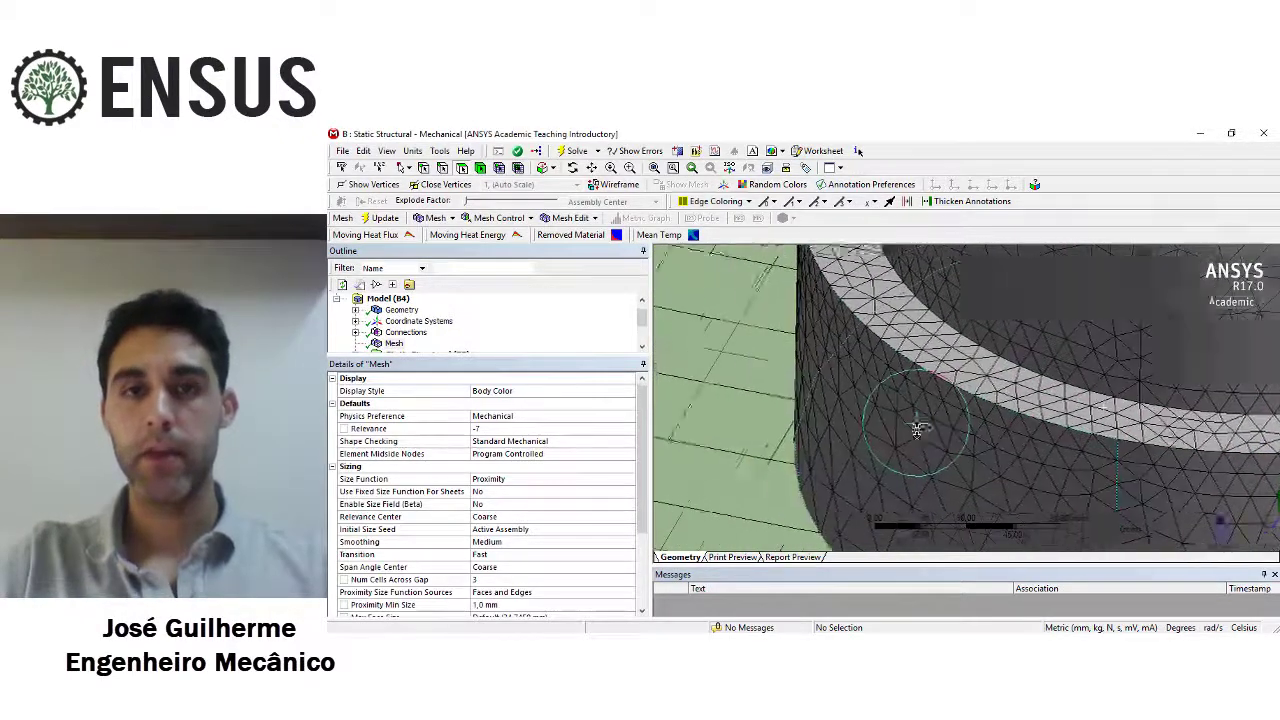
{"action": "scroll", "coordinate": [910, 410], "scroll_direction": "down", "scroll_amount": 2}
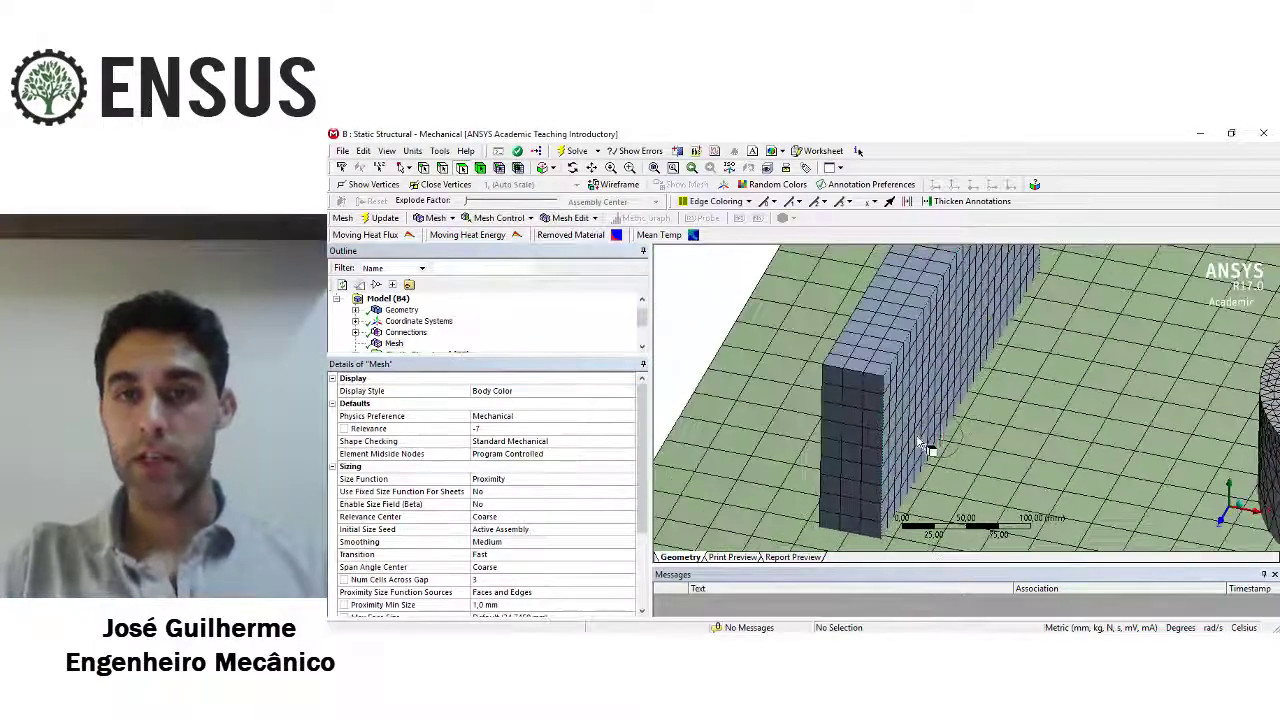
{"action": "scroll", "coordinate": [925, 441], "scroll_direction": "up", "scroll_amount": 5}
{"action": "scroll", "coordinate": [915, 430], "scroll_direction": "down", "scroll_amount": 6}
{"action": "scroll", "coordinate": [941, 425], "scroll_direction": "down", "scroll_amount": 6}
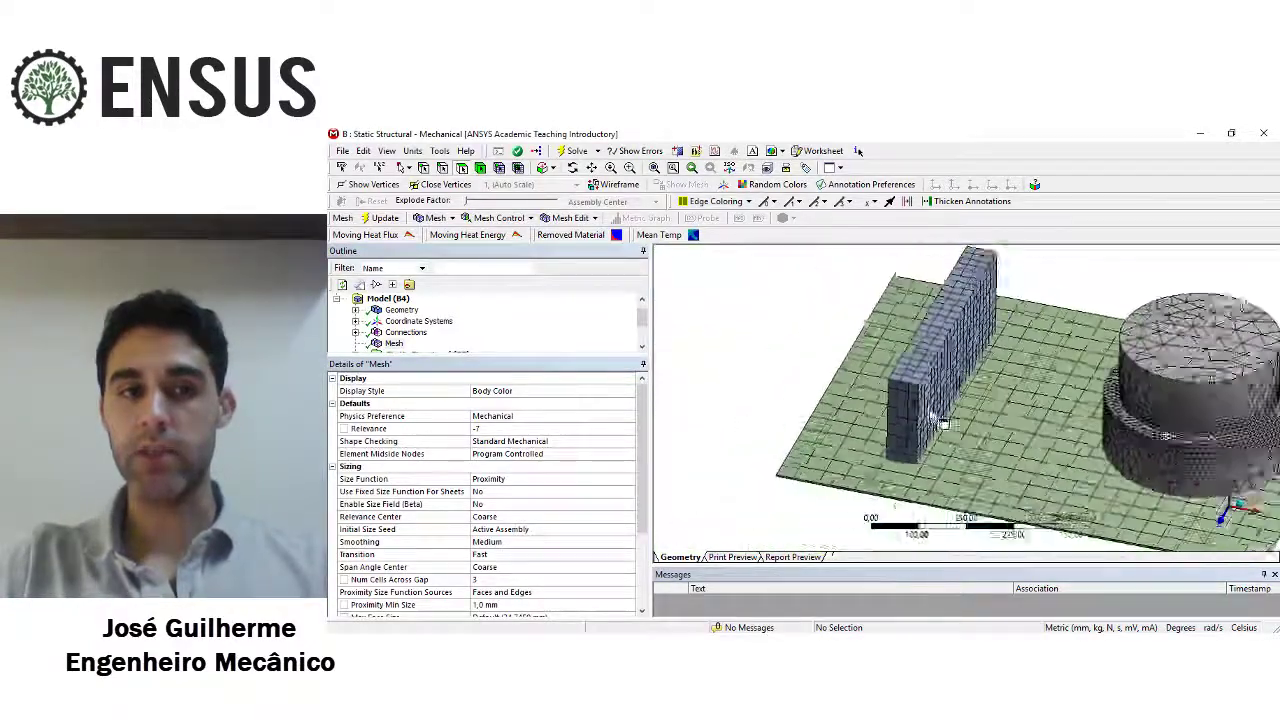
{"action": "scroll", "coordinate": [1040, 405], "scroll_direction": "up", "scroll_amount": 4}
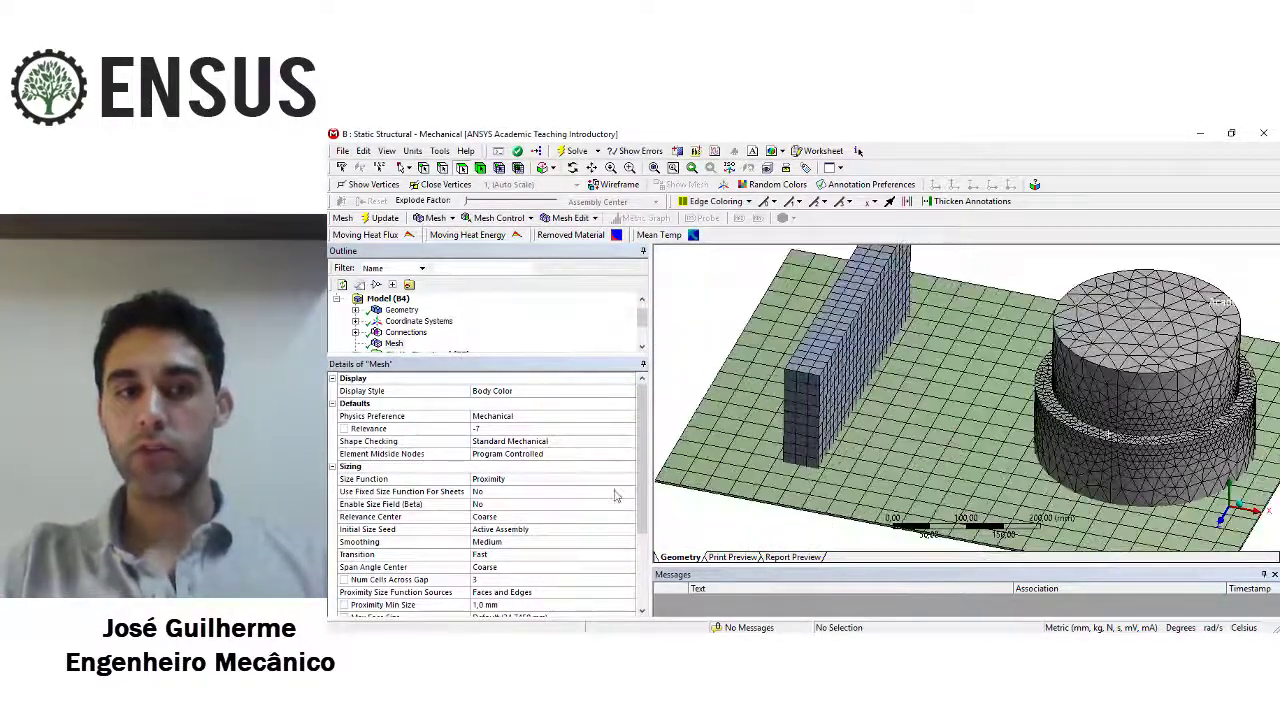
{"action": "left_click_drag", "start_coordinate": [644, 512], "coordinate": [648, 548]}
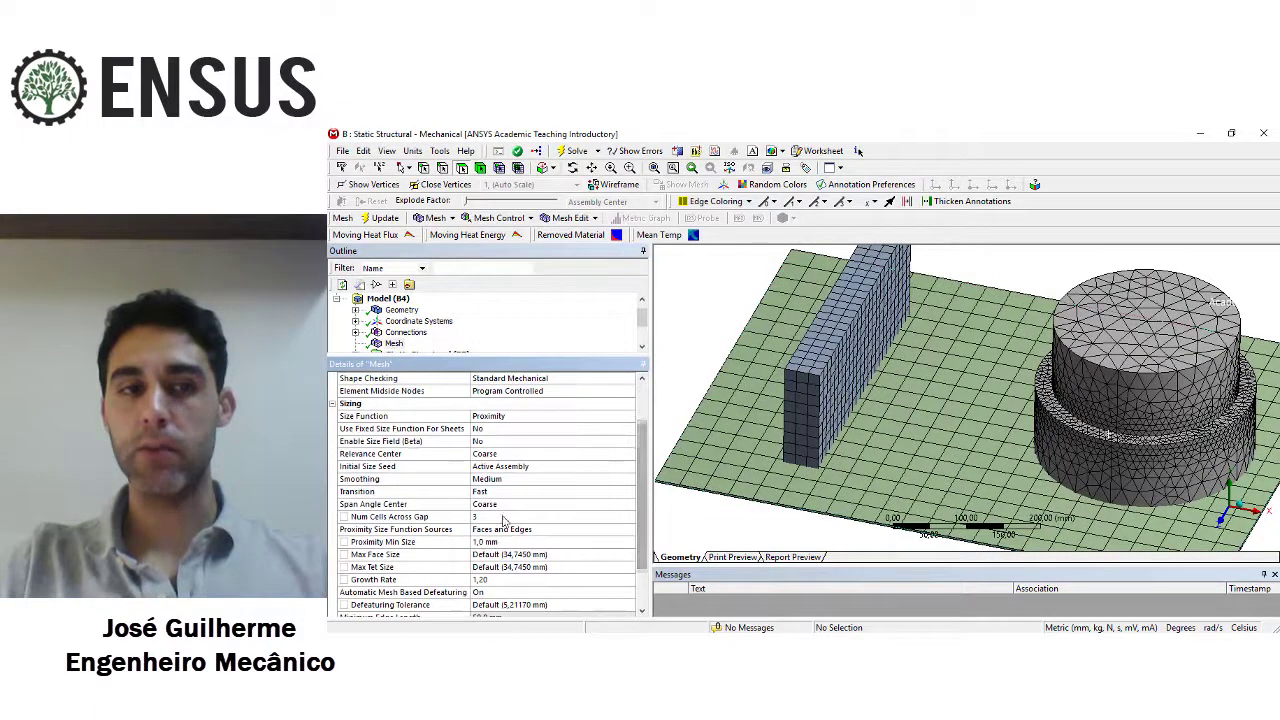
- Set Num Cells Across Gap to 6 in the mesh sizing settings
{"action": "left_click", "coordinate": [600, 518]}
{"action": "left_click", "coordinate": [600, 518]}
{"action": "left_click", "coordinate": [600, 518]}
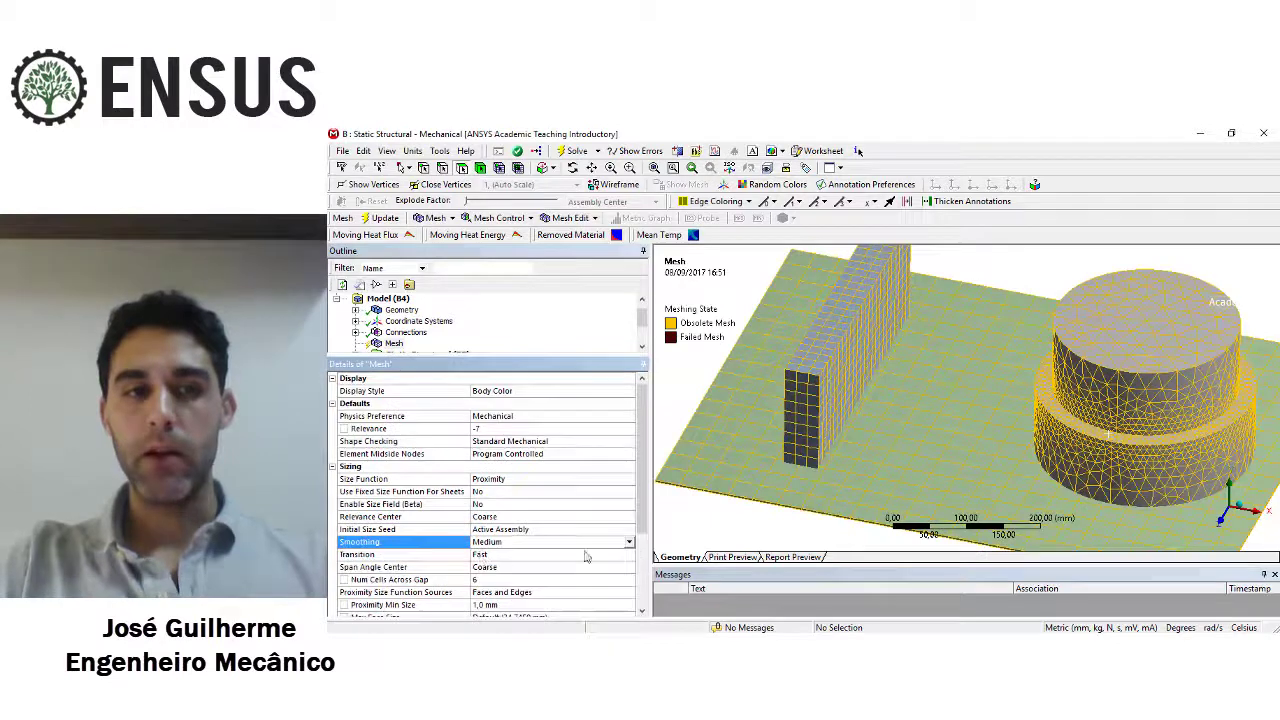
- Set the Proximity Min Size to 5 mm and regenerate the mesh
{"action": "scroll", "coordinate": [410, 555], "scroll_direction": "down", "scroll_amount": 2}
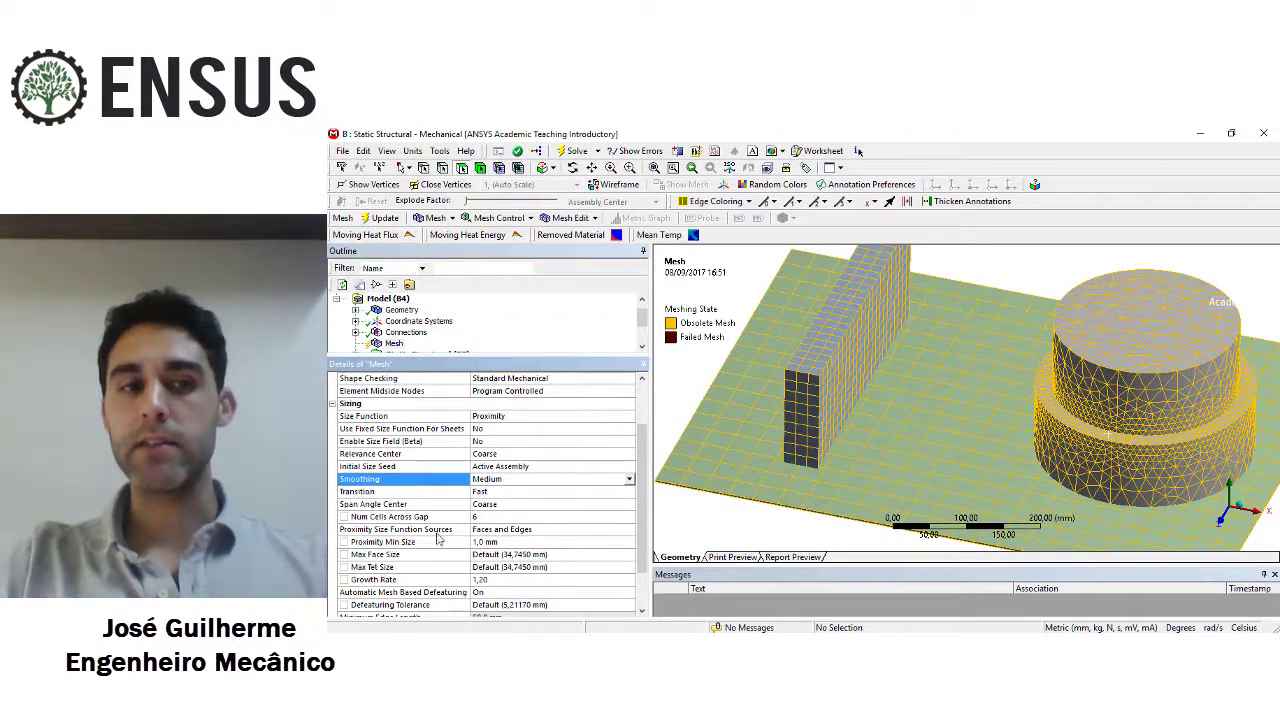
{"action": "left_click", "coordinate": [481, 542]}
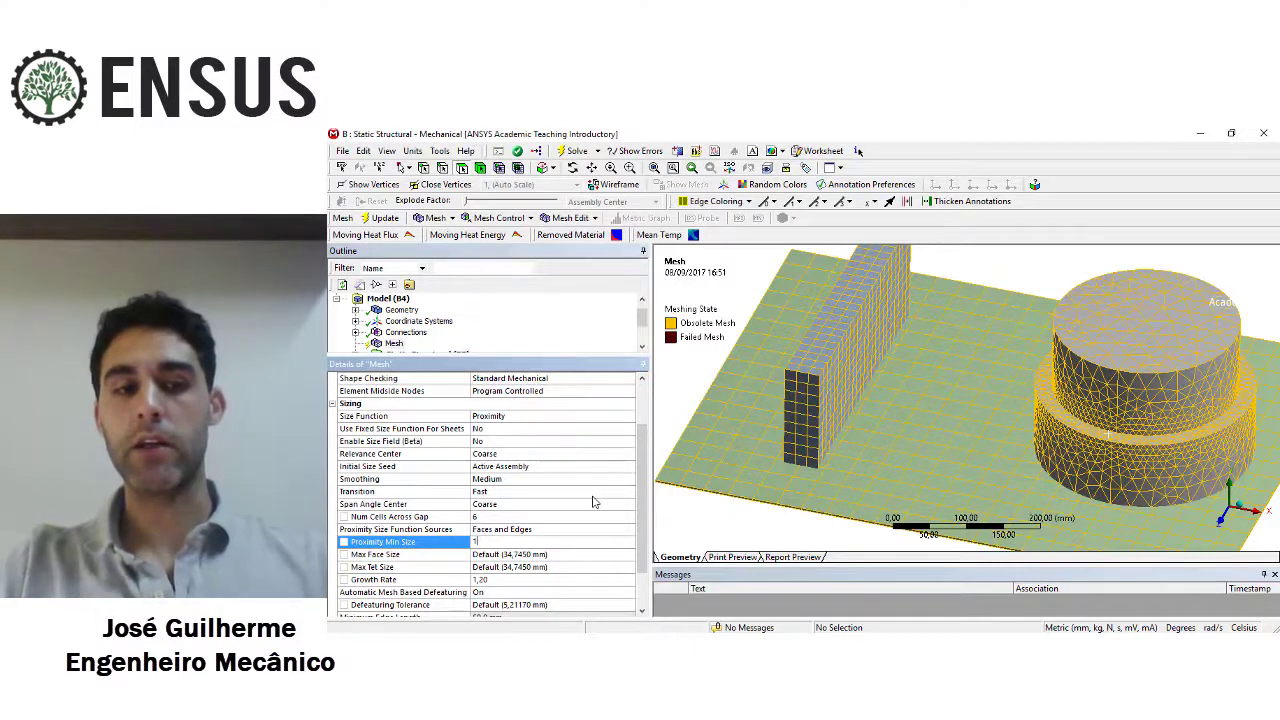
{"action": "left_click_drag", "start_coordinate": [482, 542], "coordinate": [466, 542]}
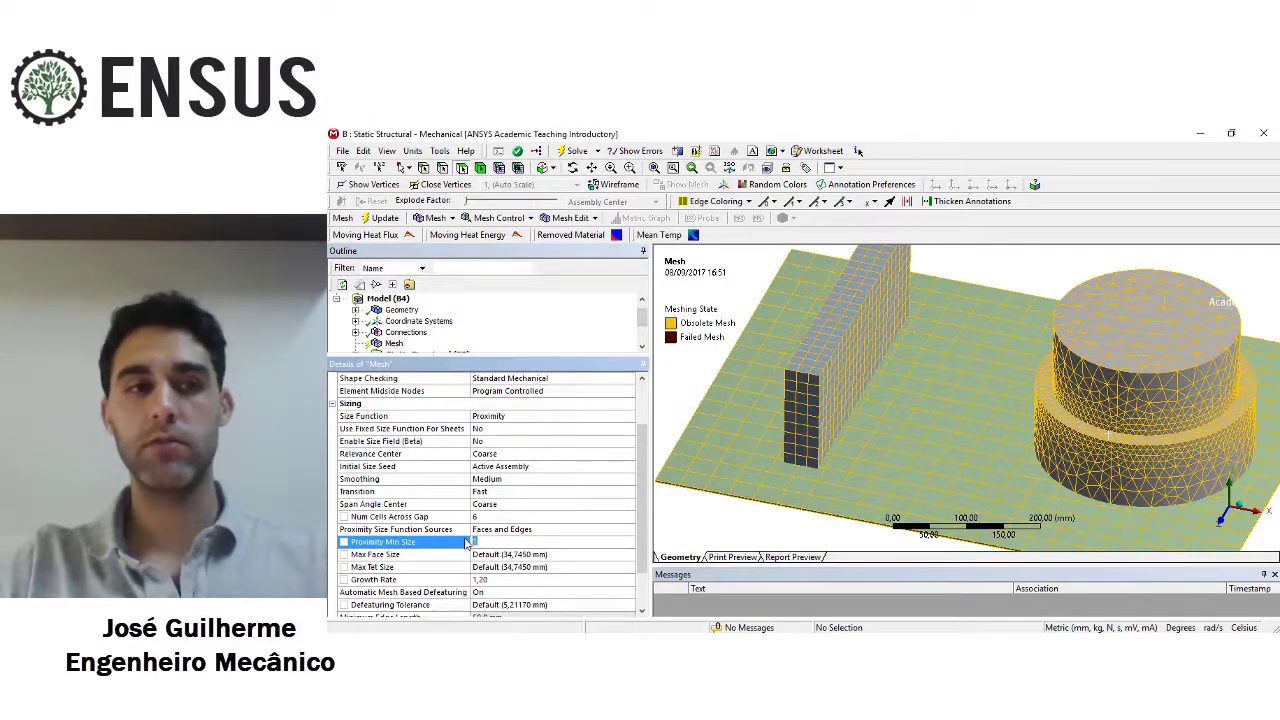
{"action": "key", "text": "Return"}
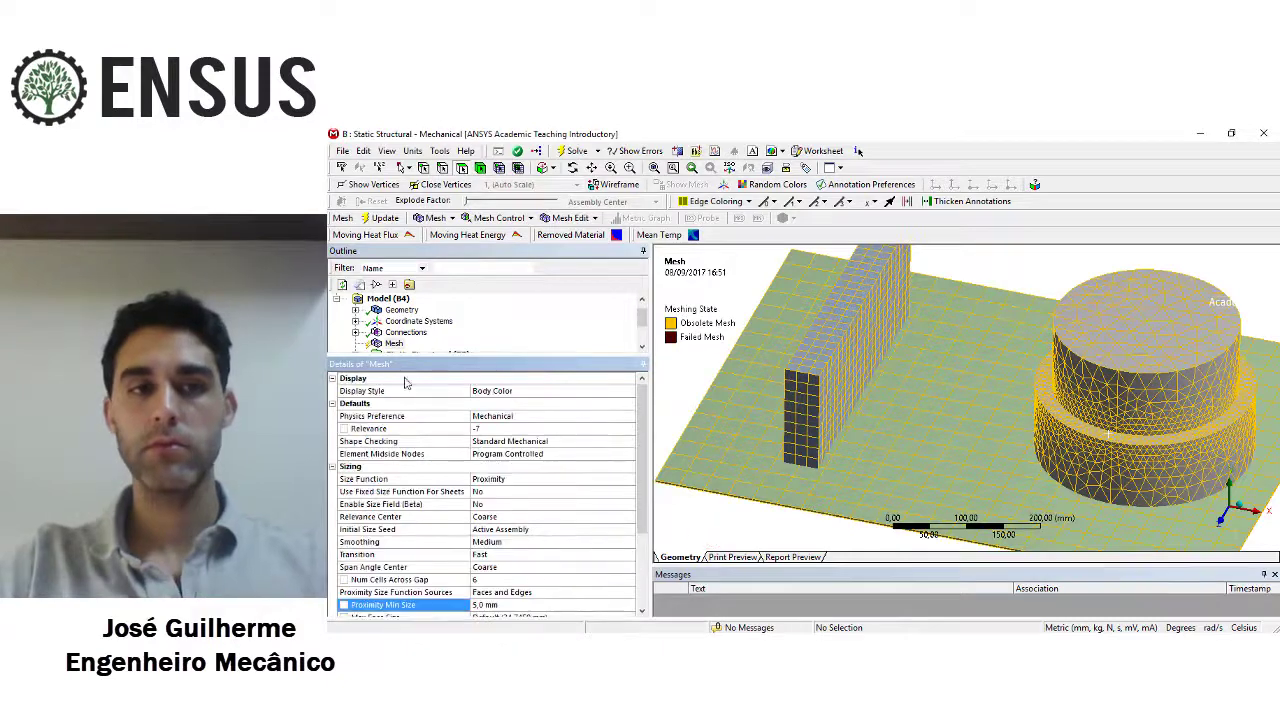
{"action": "right_click", "coordinate": [394, 352]}
{"action": "left_click", "coordinate": [428, 397]}
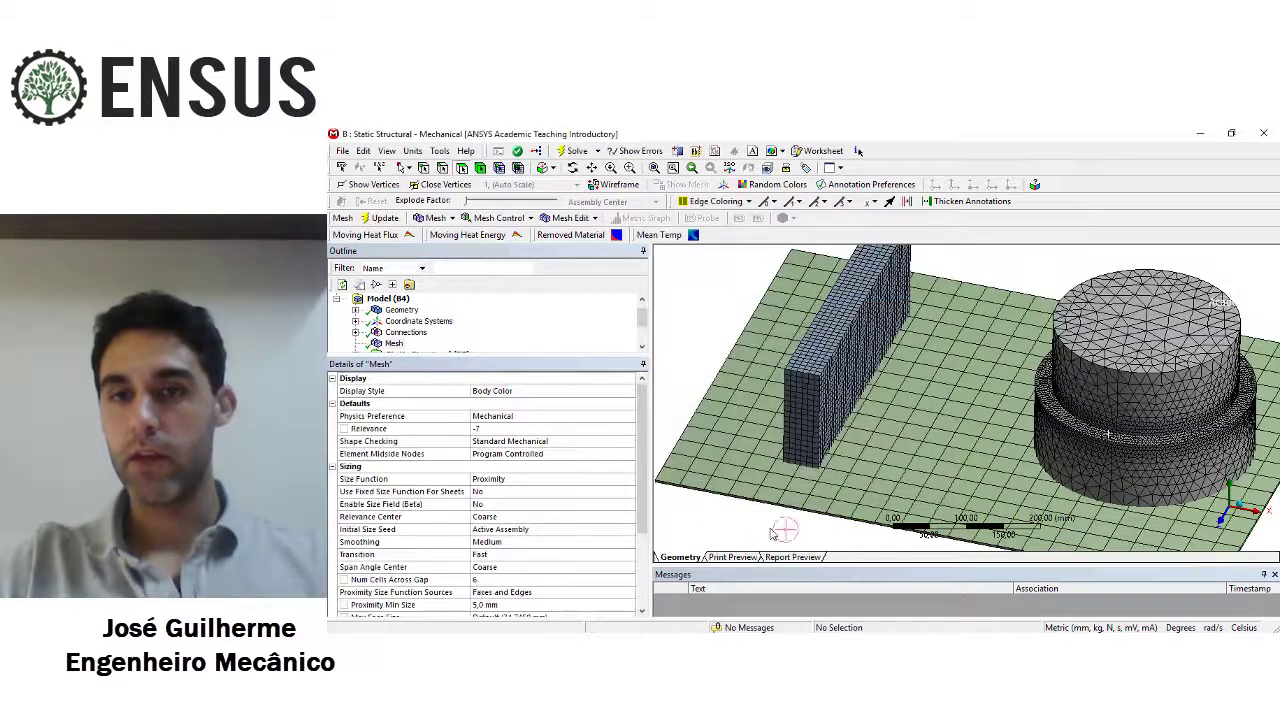
- Examine the element divisions across the width of the cylinder's ring-shaped step face and the mesh on the upright block
{"action": "scroll", "coordinate": [771, 533], "scroll_direction": "up", "scroll_amount": 8}
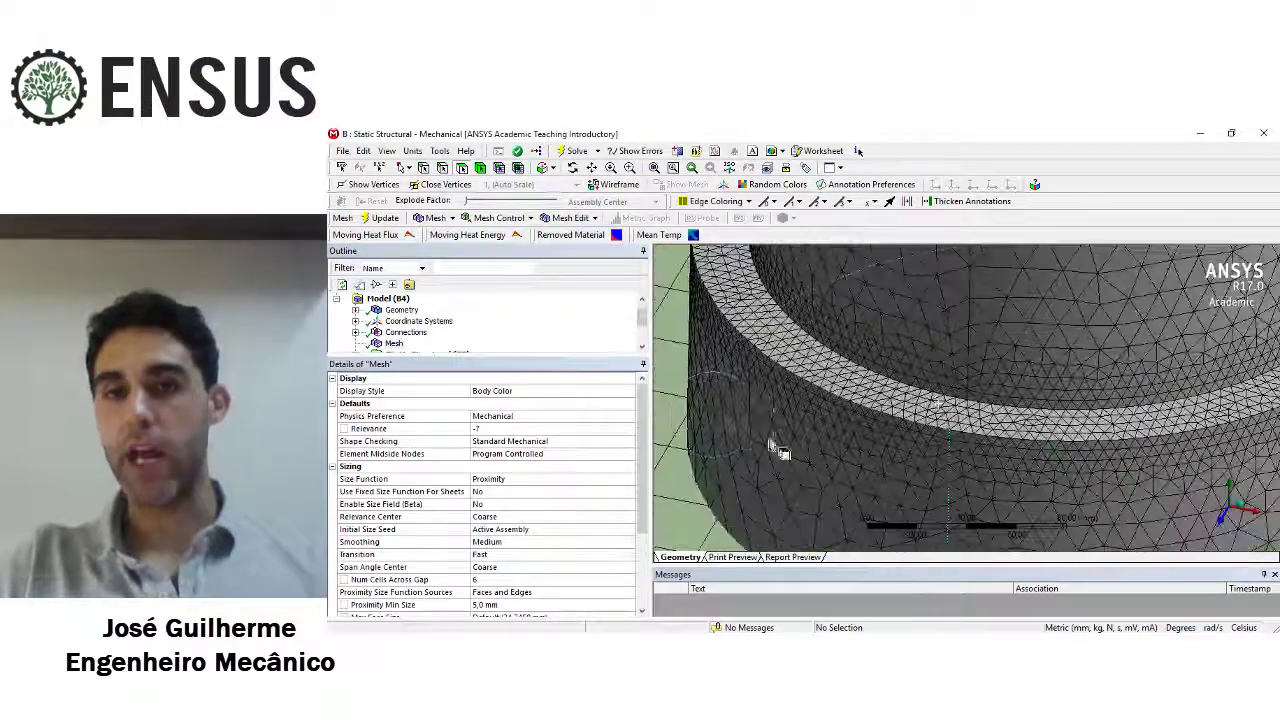
{"action": "scroll", "coordinate": [777, 448], "scroll_direction": "up", "scroll_amount": 4}
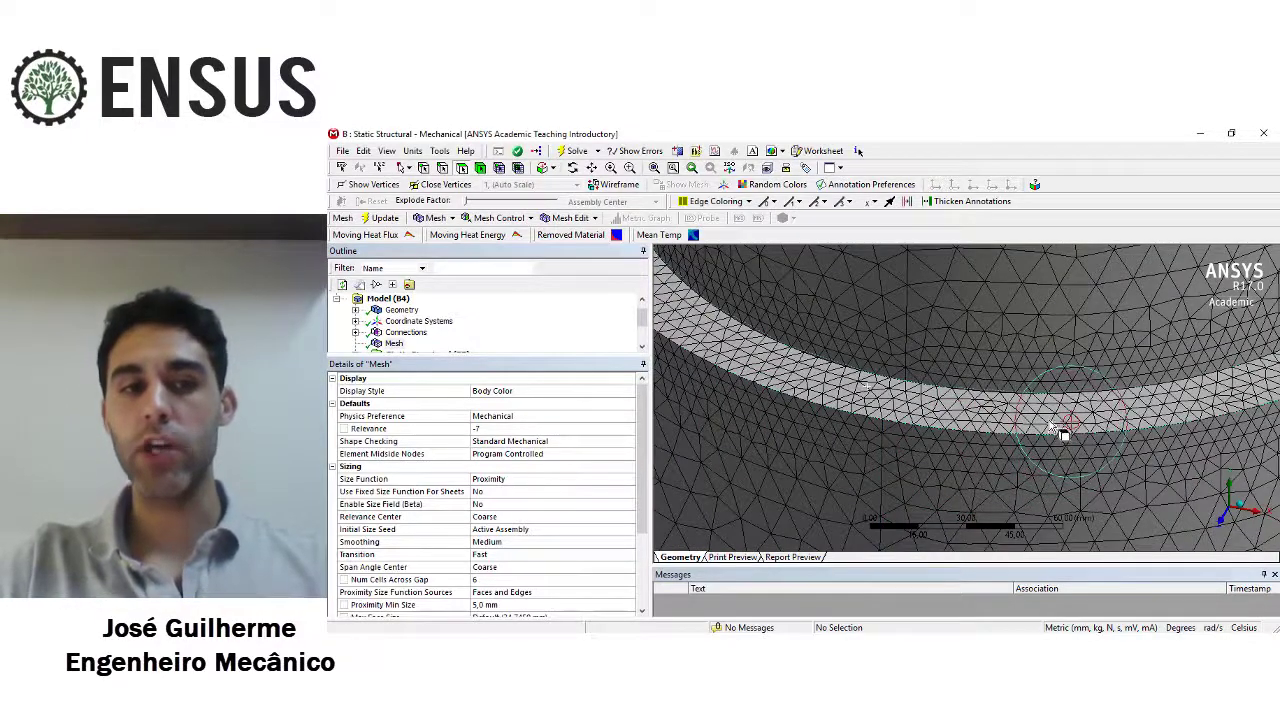
{"action": "scroll", "coordinate": [988, 429], "scroll_direction": "down", "scroll_amount": 6}
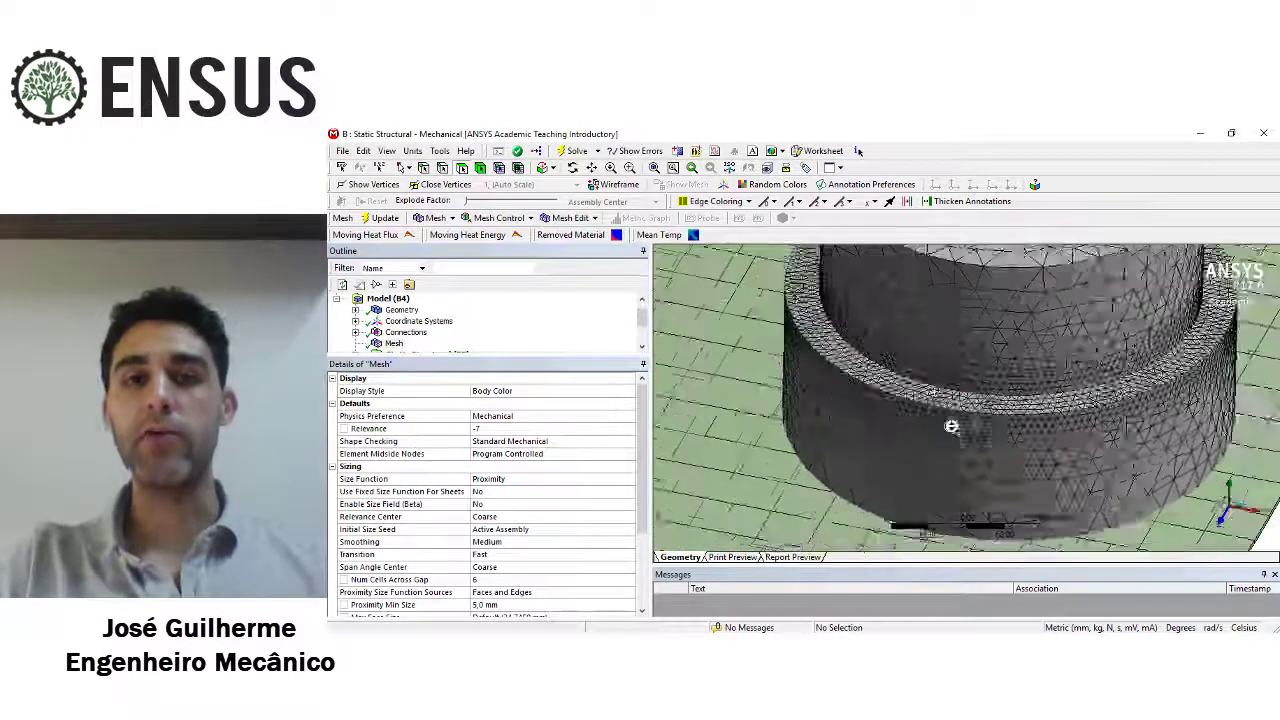
{"action": "scroll", "coordinate": [951, 426], "scroll_direction": "down", "scroll_amount": 2}
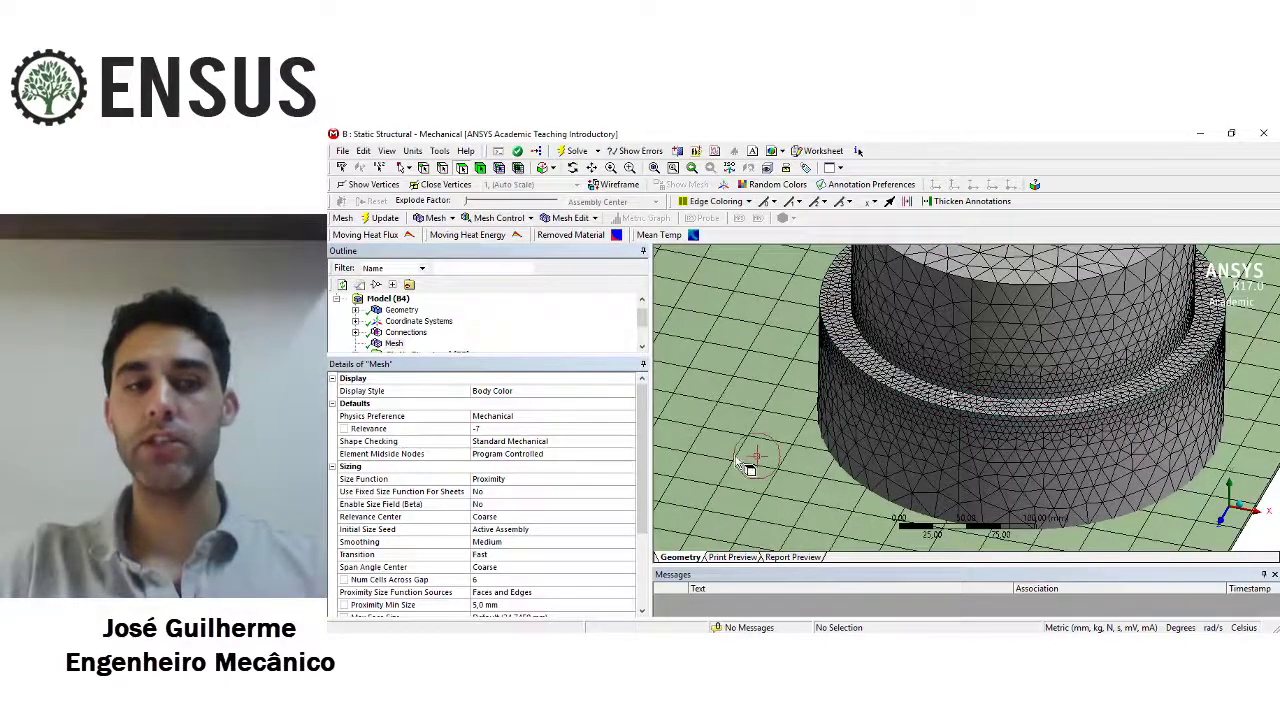
{"action": "left_click_drag", "start_coordinate": [641, 490], "coordinate": [641, 514]}
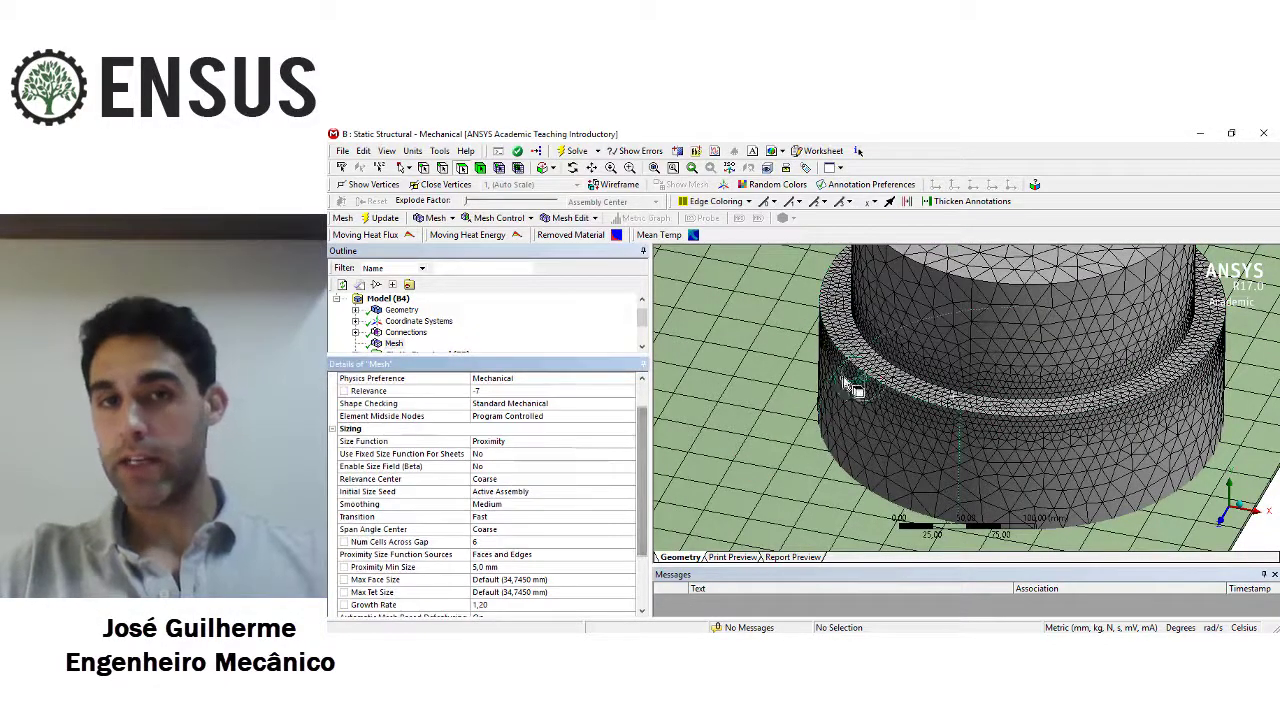
{"action": "scroll", "coordinate": [855, 390], "scroll_direction": "down", "scroll_amount": 8}
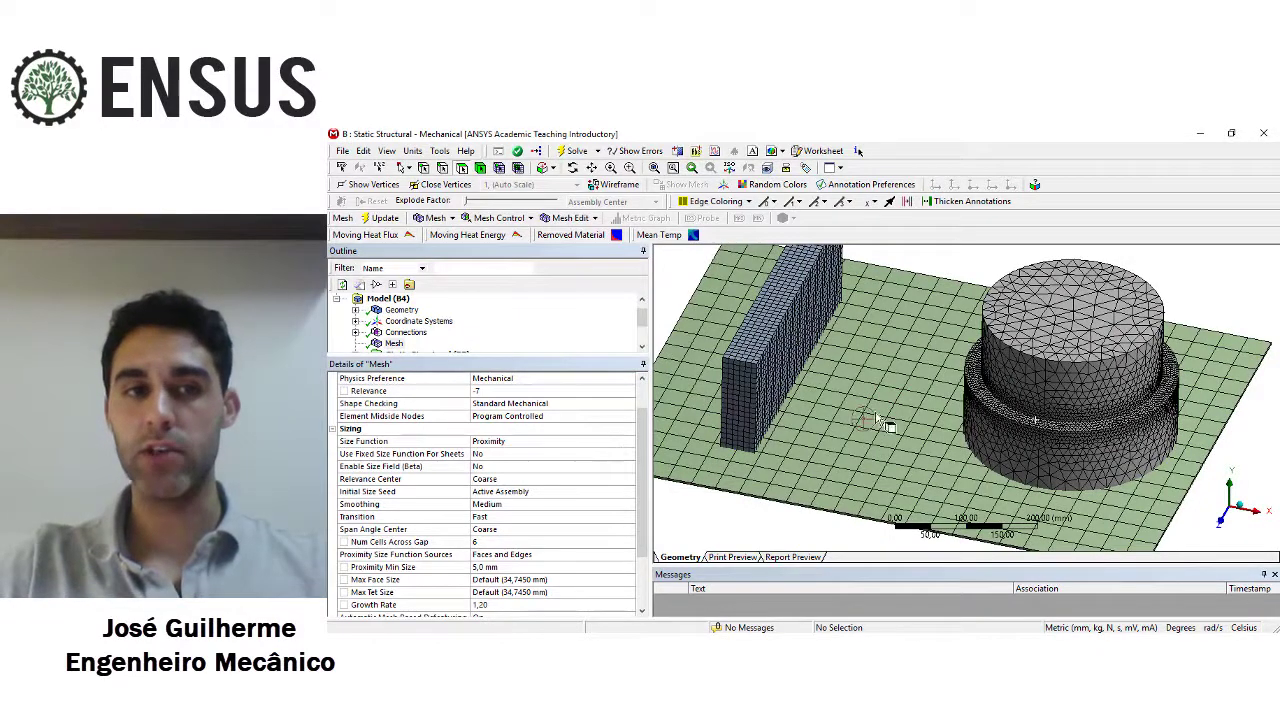
{"action": "middle_click_drag", "start_coordinate": [956, 404], "coordinate": [986, 418], "text": "ctrl"}
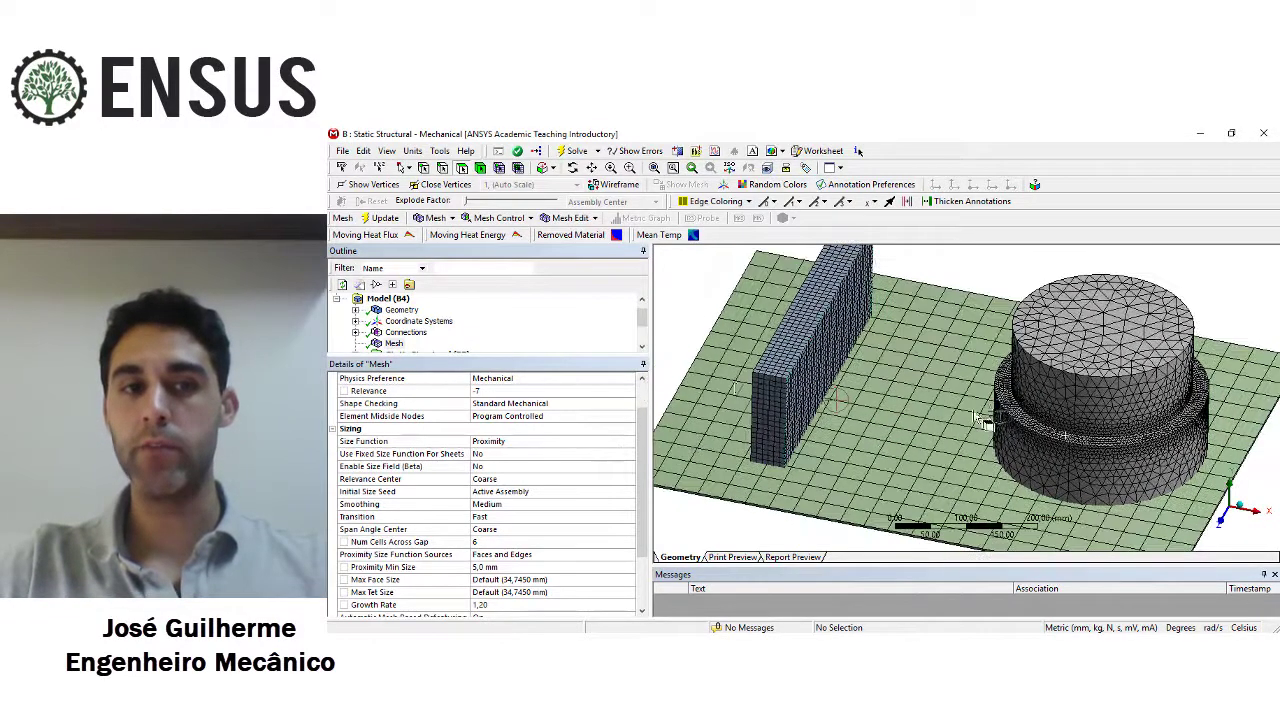
- Switch the Size Function to Adaptive and regenerate the mesh, checking the elements on the plate, upright block and cylinder
{"action": "left_click", "coordinate": [582, 444]}
{"action": "left_click", "coordinate": [582, 443]}
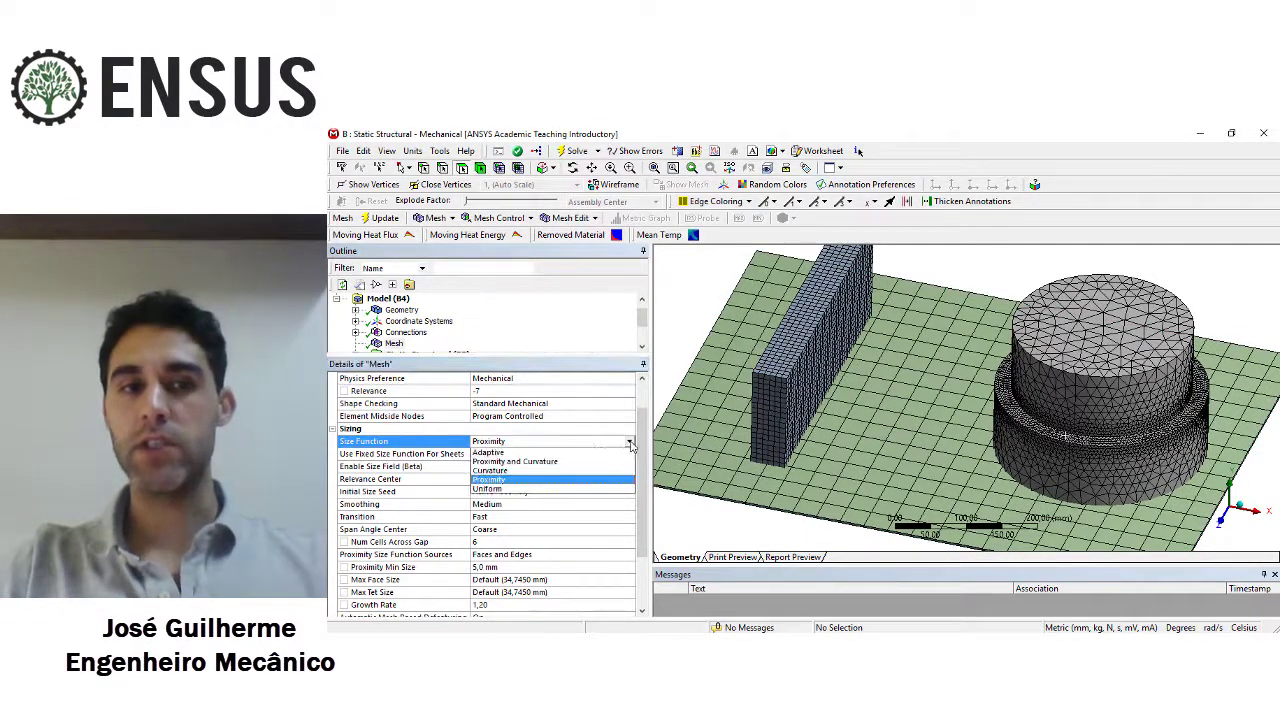
{"action": "left_click", "coordinate": [556, 453]}
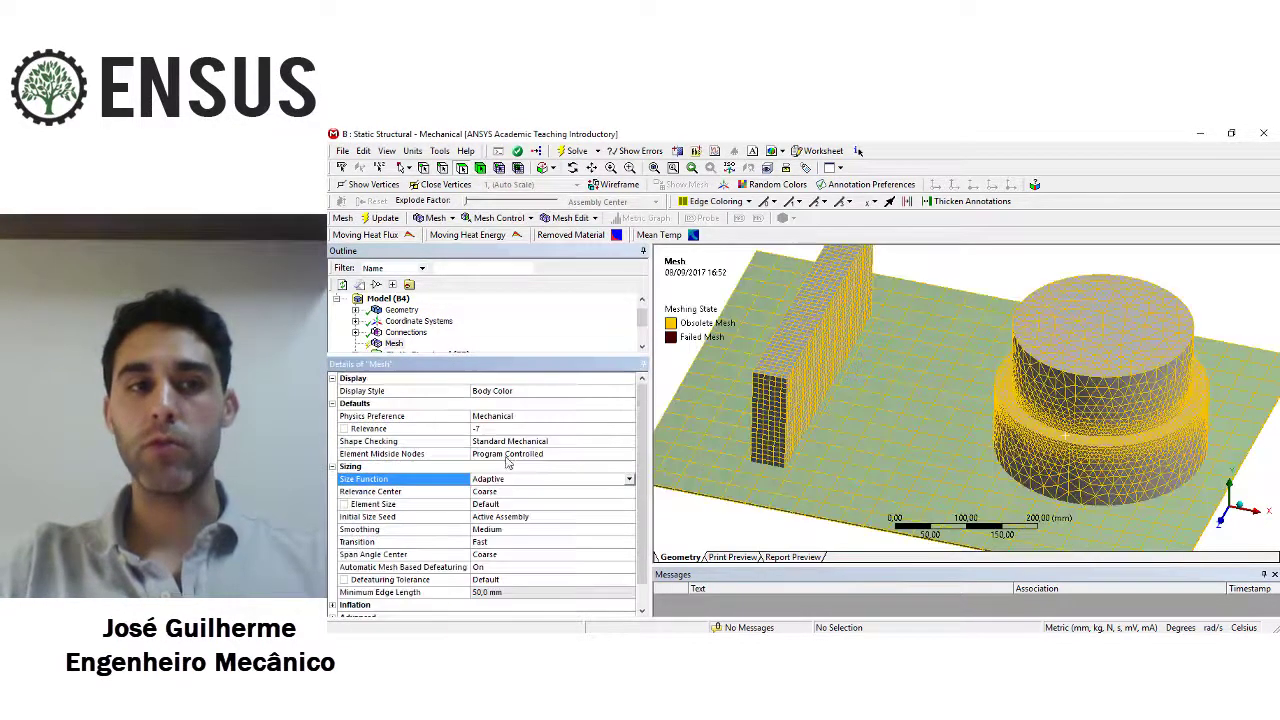
{"action": "right_click", "coordinate": [393, 344]}
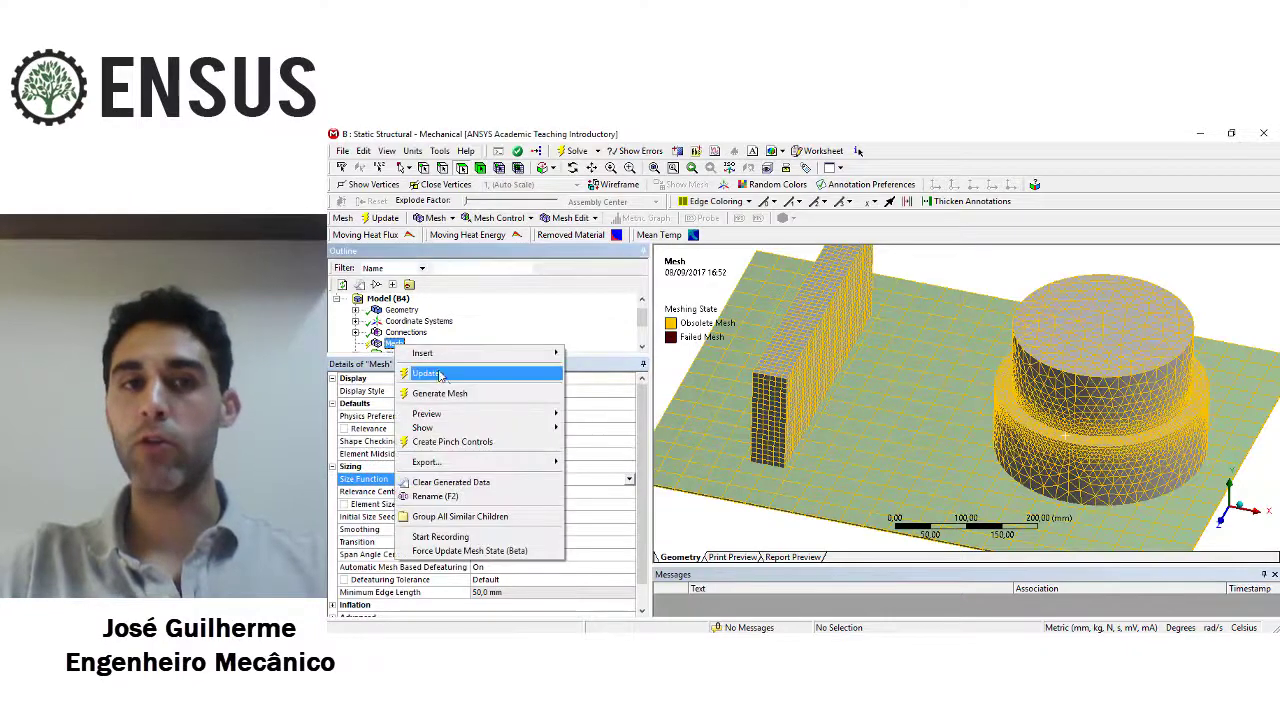
{"action": "left_click", "coordinate": [440, 394]}
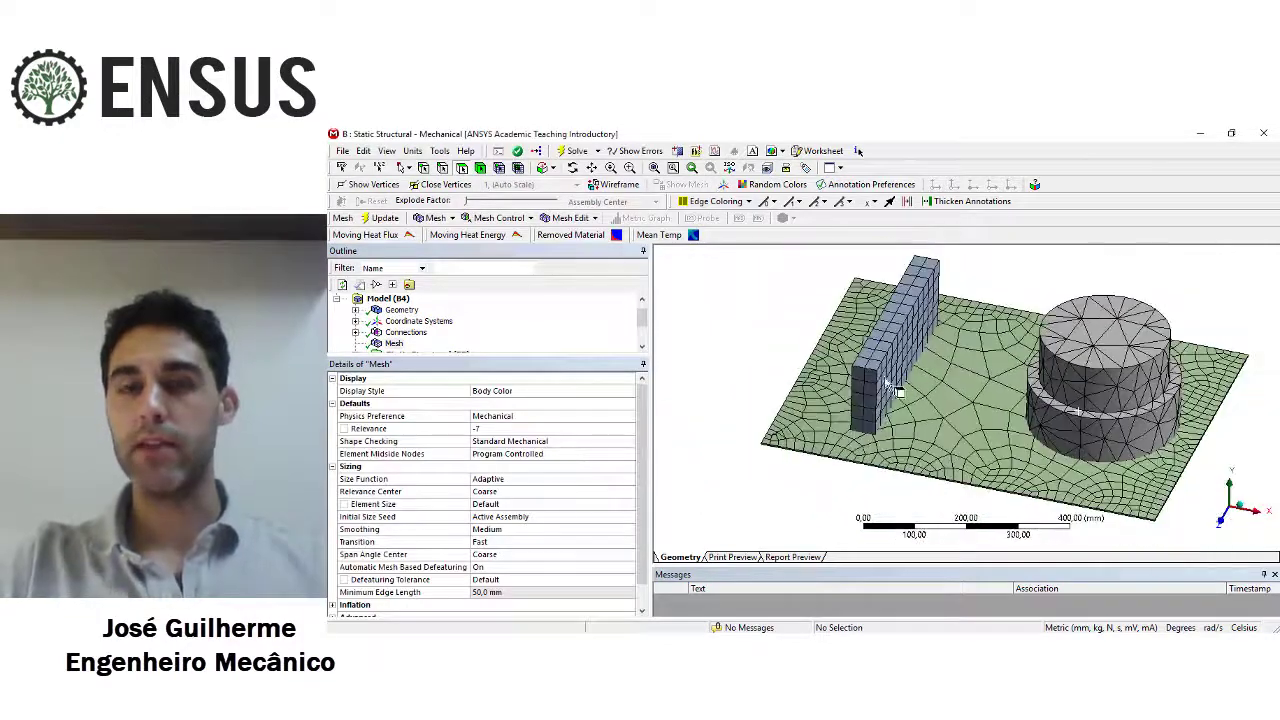
{"action": "middle_click_drag", "start_coordinate": [968, 346], "coordinate": [932, 346]}
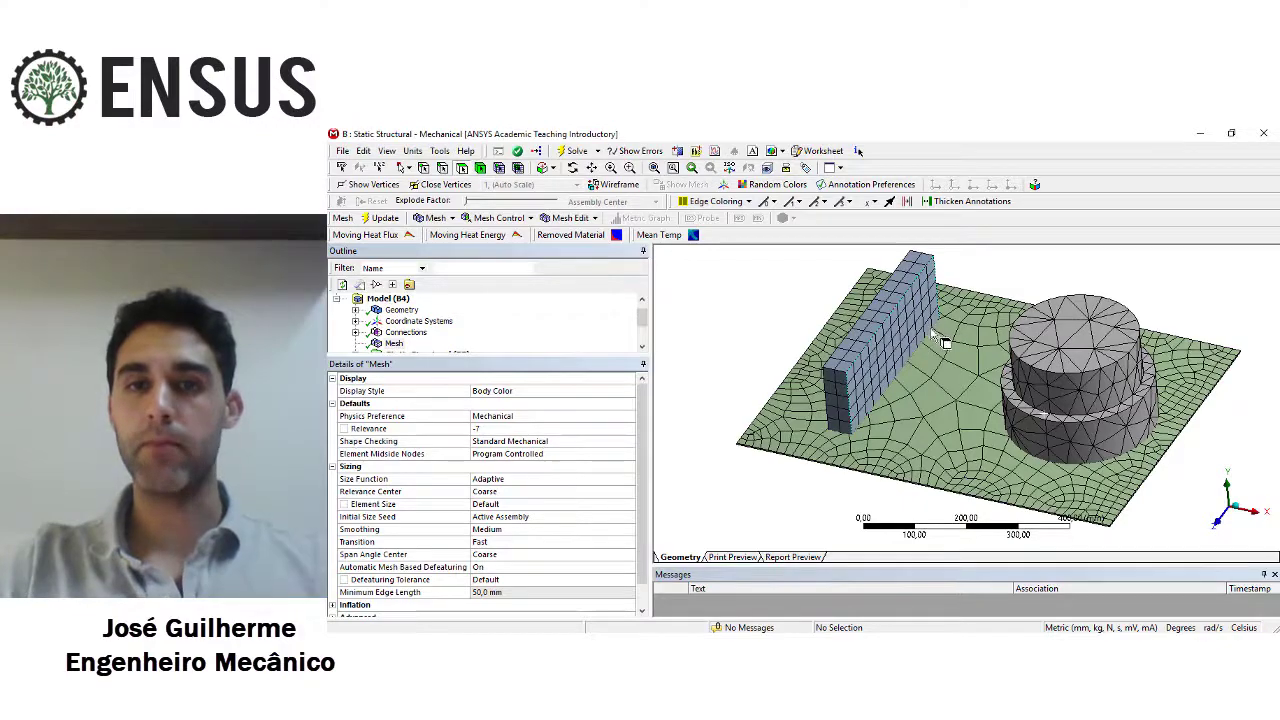
{"action": "middle_click_drag", "start_coordinate": [950, 350], "coordinate": [920, 327]}
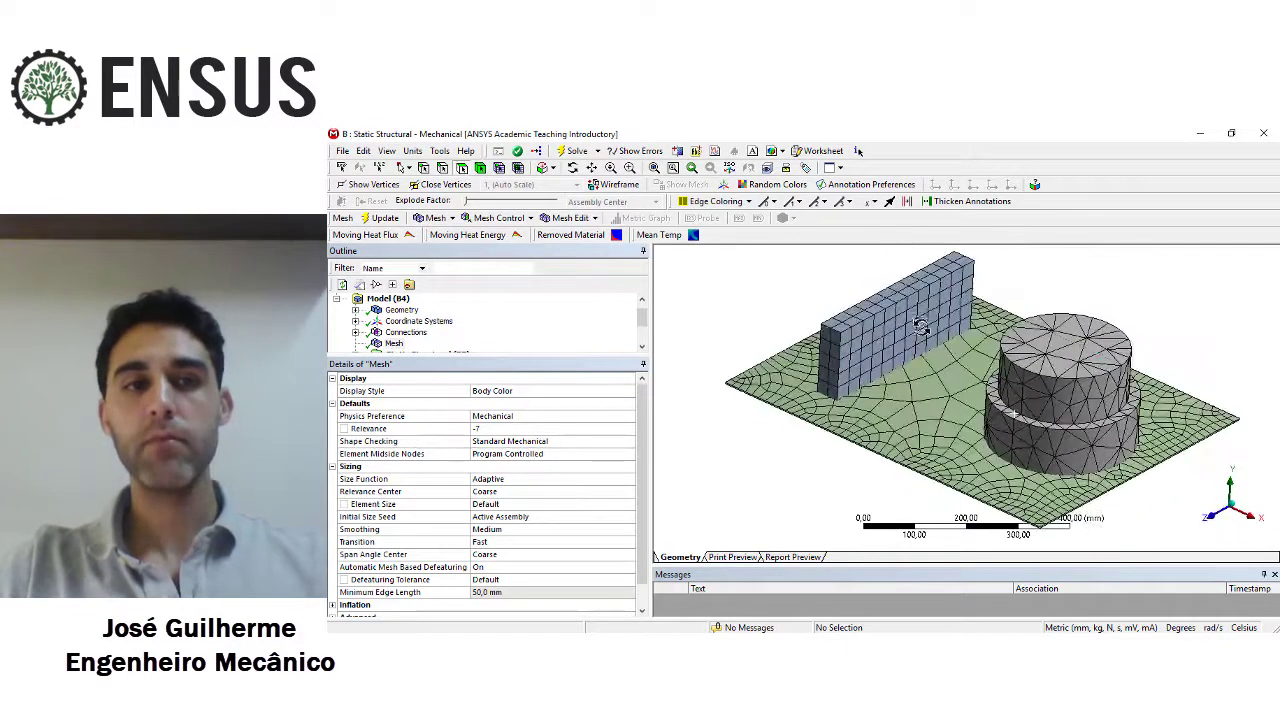
{"action": "scroll", "coordinate": [920, 327], "scroll_direction": "down", "scroll_amount": 2}
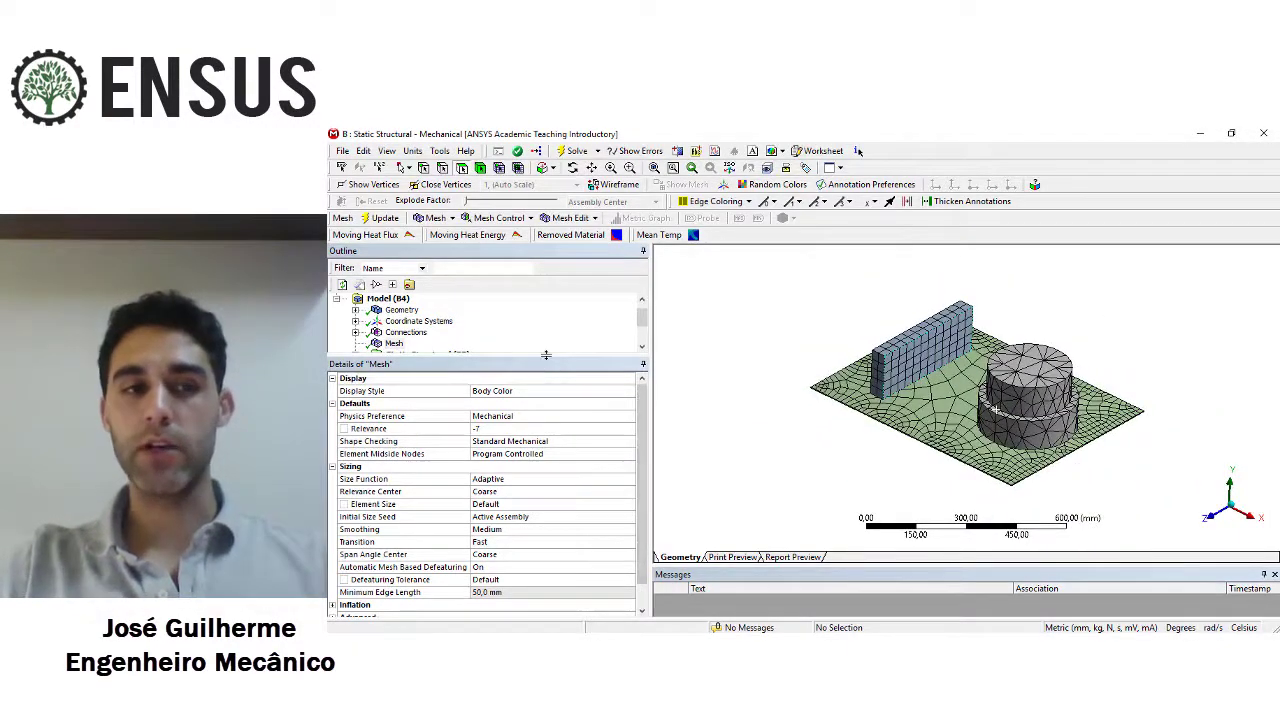